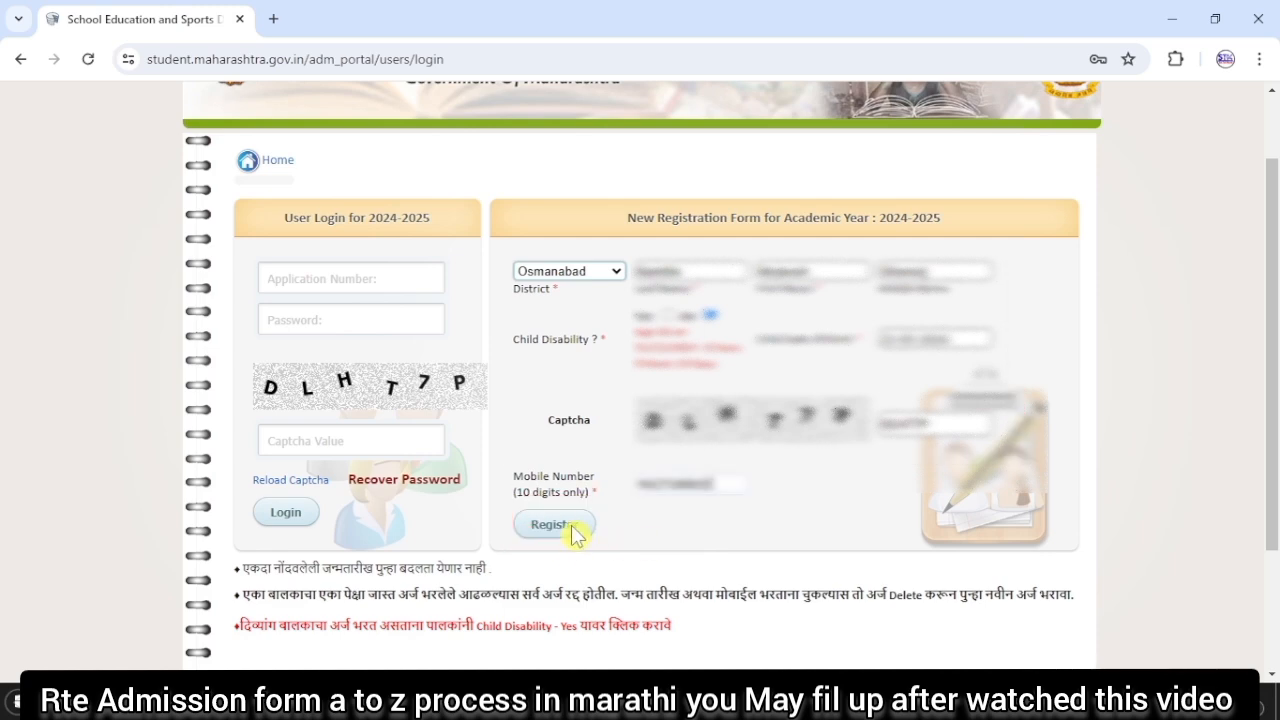
Submit the completed New Registration Form for academic year 2024-2025
{"action": "left_click", "coordinate": [556, 525]}
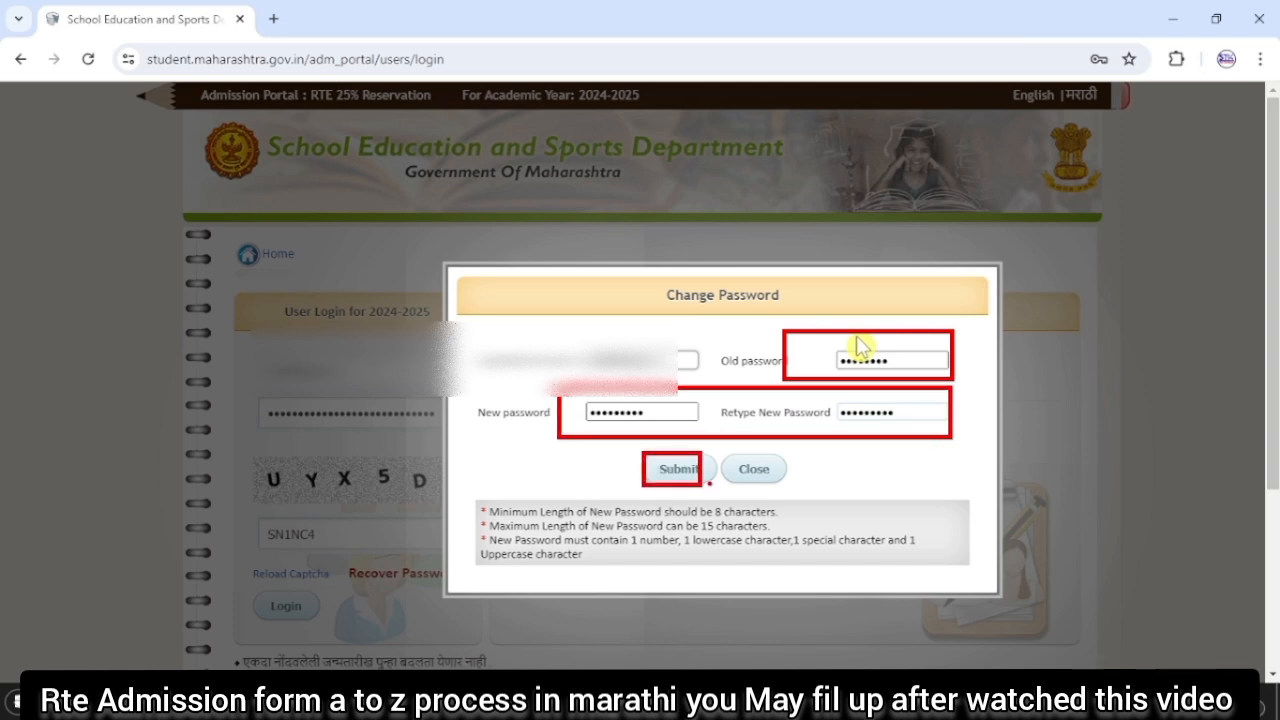
Submit the filled-in password change for the new account and dismiss the confirmation message
{"action": "left_click", "coordinate": [678, 469]}
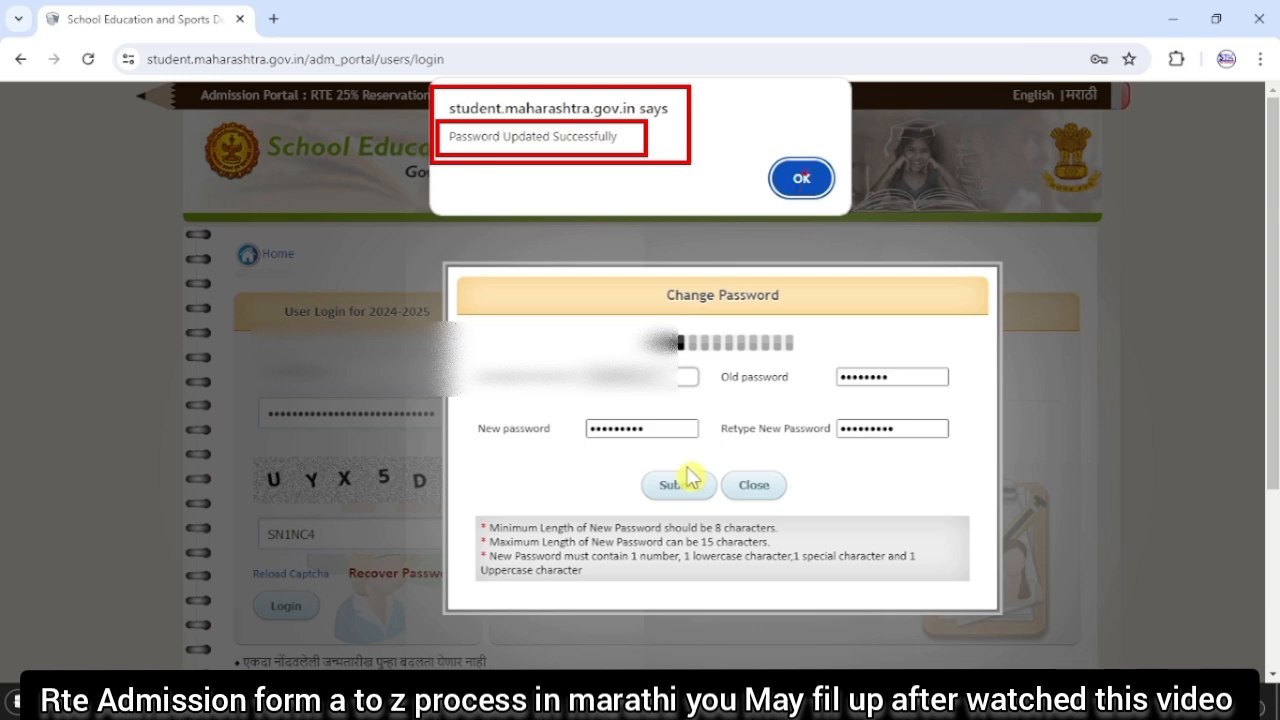
{"action": "left_click", "coordinate": [803, 179]}
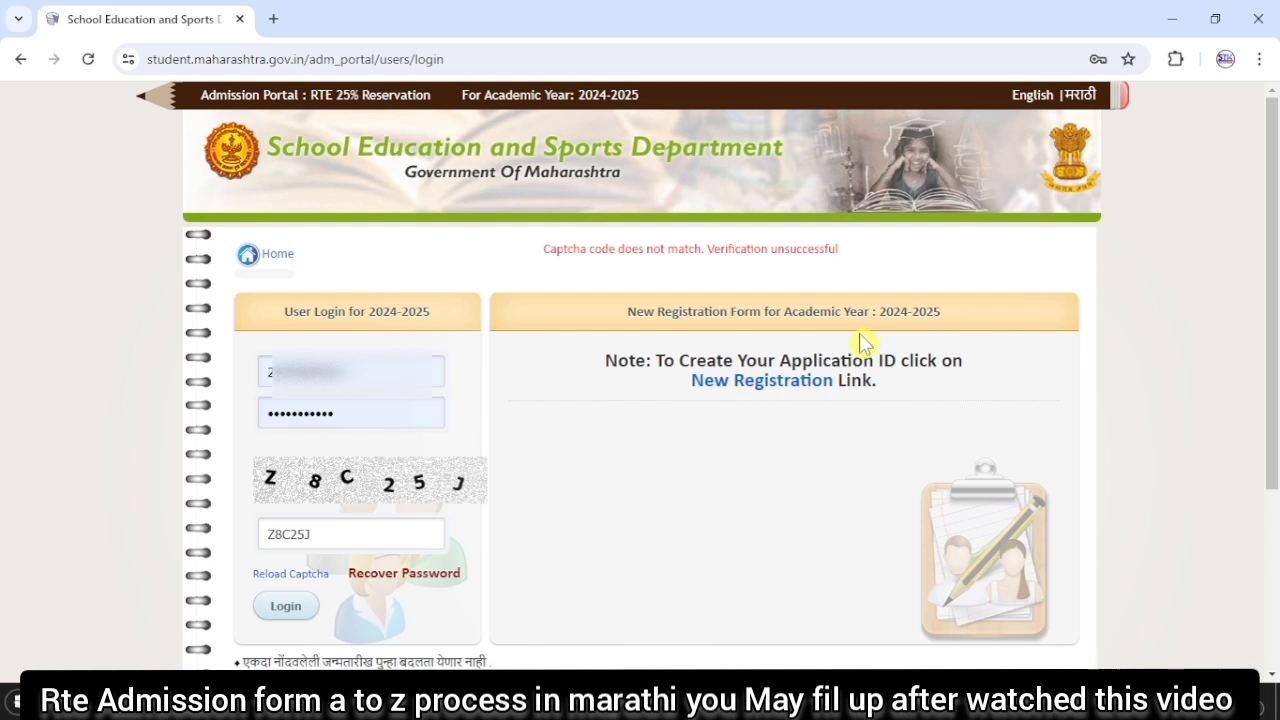
Log in to the admission portal with the filled-in application number, password and captcha
{"action": "key", "text": "ctrl+2"}
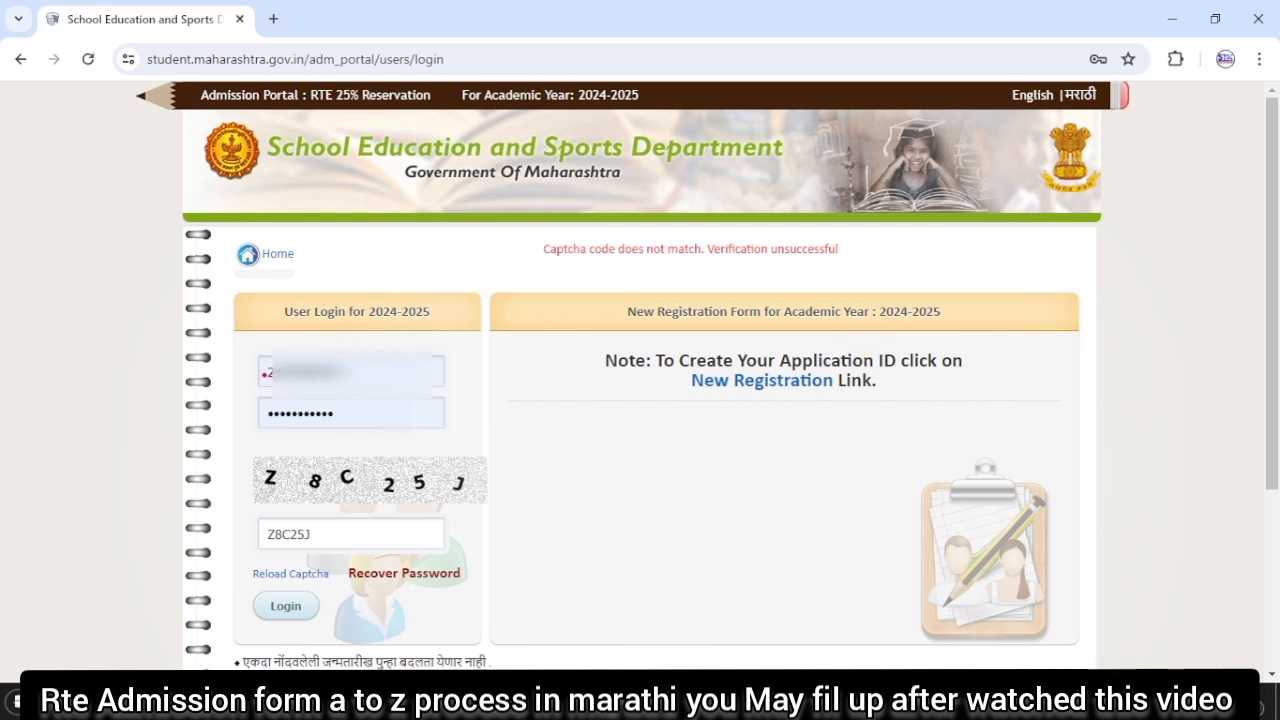
{"action": "mouse_move", "coordinate": [251, 351]}
{"action": "left_mouse_down"}
{"action": "mouse_move", "coordinate": [316, 378]}
{"action": "mouse_move", "coordinate": [430, 388]}
{"action": "left_mouse_up"}
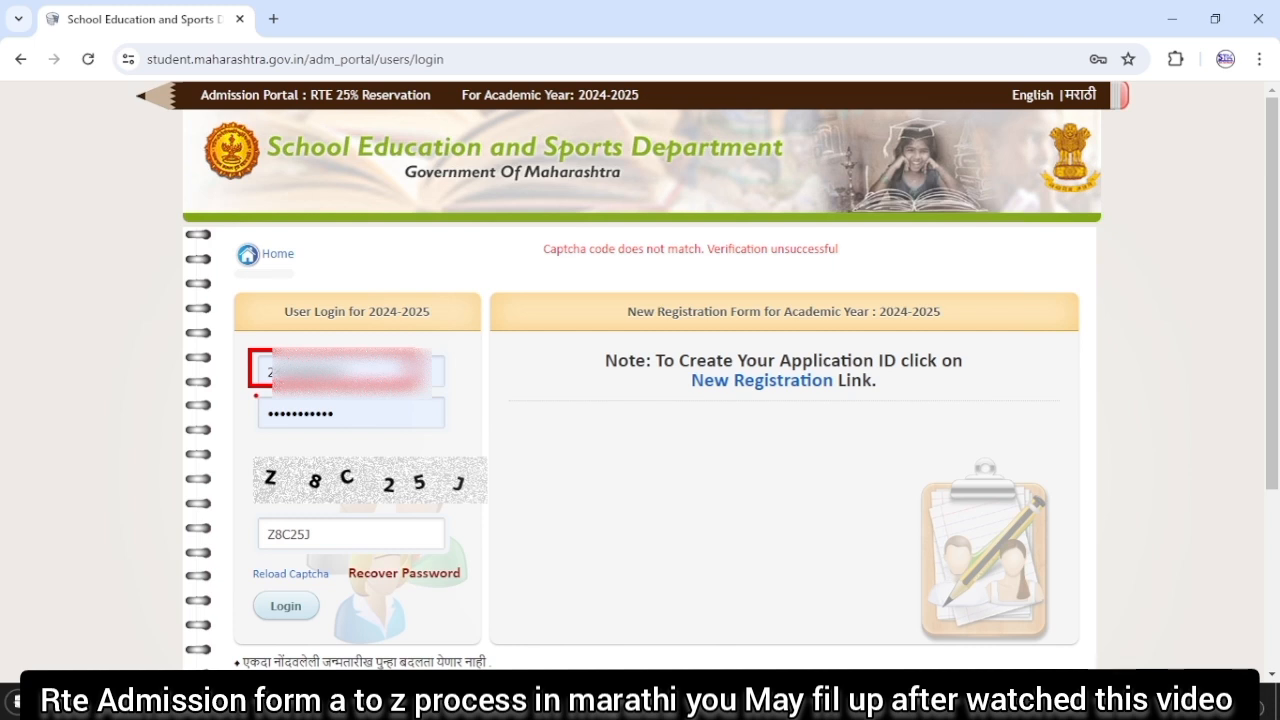
{"action": "mouse_move", "coordinate": [256, 396]}
{"action": "left_mouse_down"}
{"action": "mouse_move", "coordinate": [294, 423]}
{"action": "mouse_move", "coordinate": [397, 427]}
{"action": "left_mouse_up"}
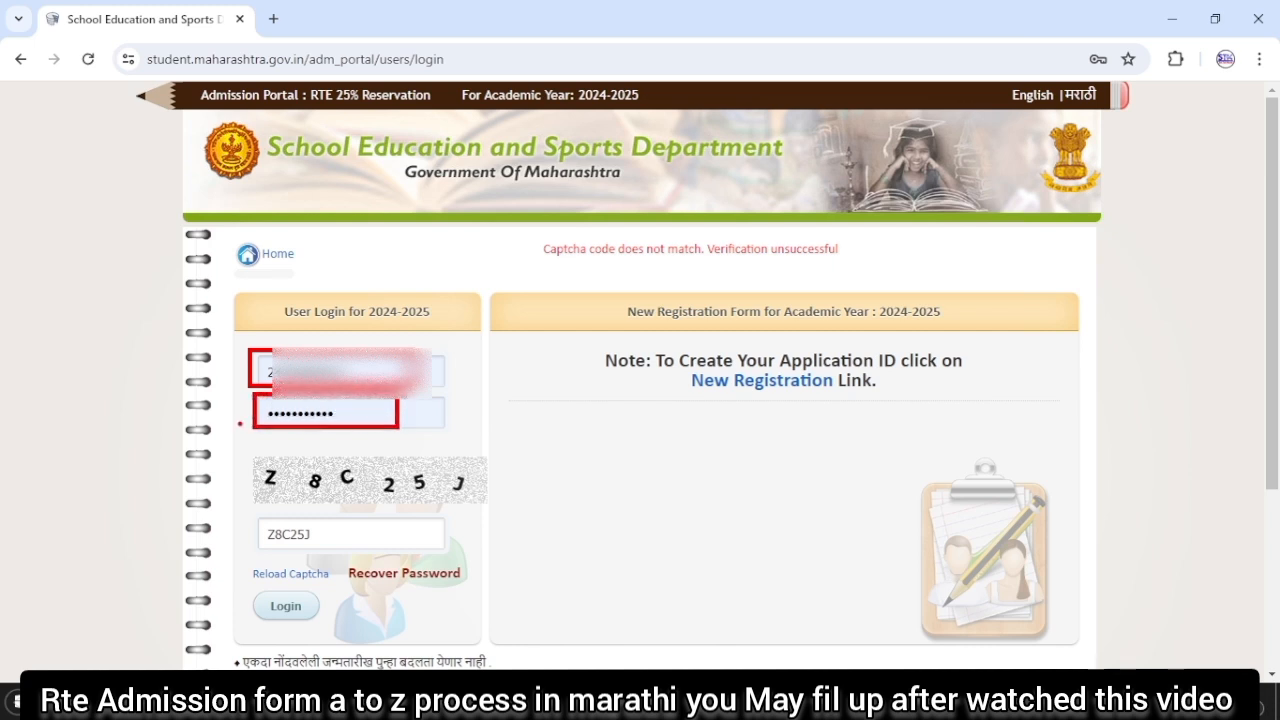
{"action": "left_click_drag", "start_coordinate": [262, 450], "coordinate": [489, 509]}
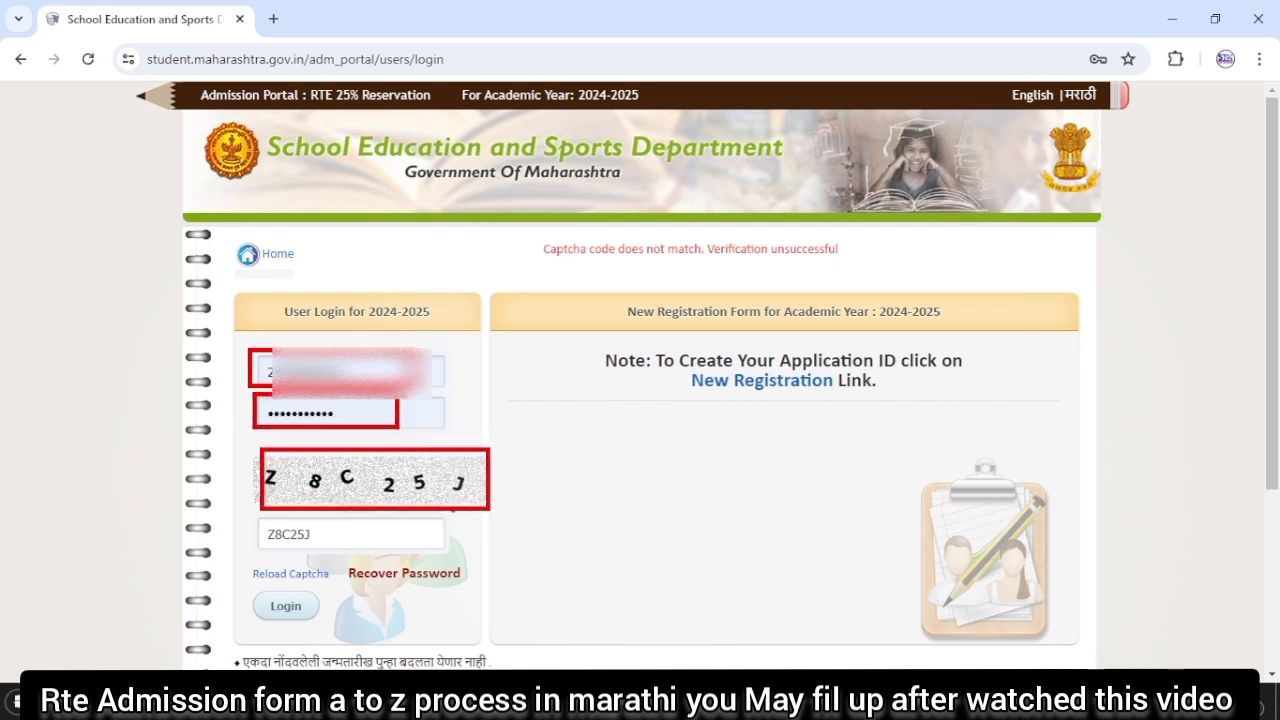
{"action": "mouse_move", "coordinate": [257, 516]}
{"action": "left_mouse_down"}
{"action": "mouse_move", "coordinate": [313, 552]}
{"action": "mouse_move", "coordinate": [352, 555]}
{"action": "left_mouse_up"}
{"action": "mouse_move", "coordinate": [248, 586]}
{"action": "left_mouse_down"}
{"action": "mouse_move", "coordinate": [300, 623]}
{"action": "mouse_move", "coordinate": [363, 628]}
{"action": "left_mouse_up"}
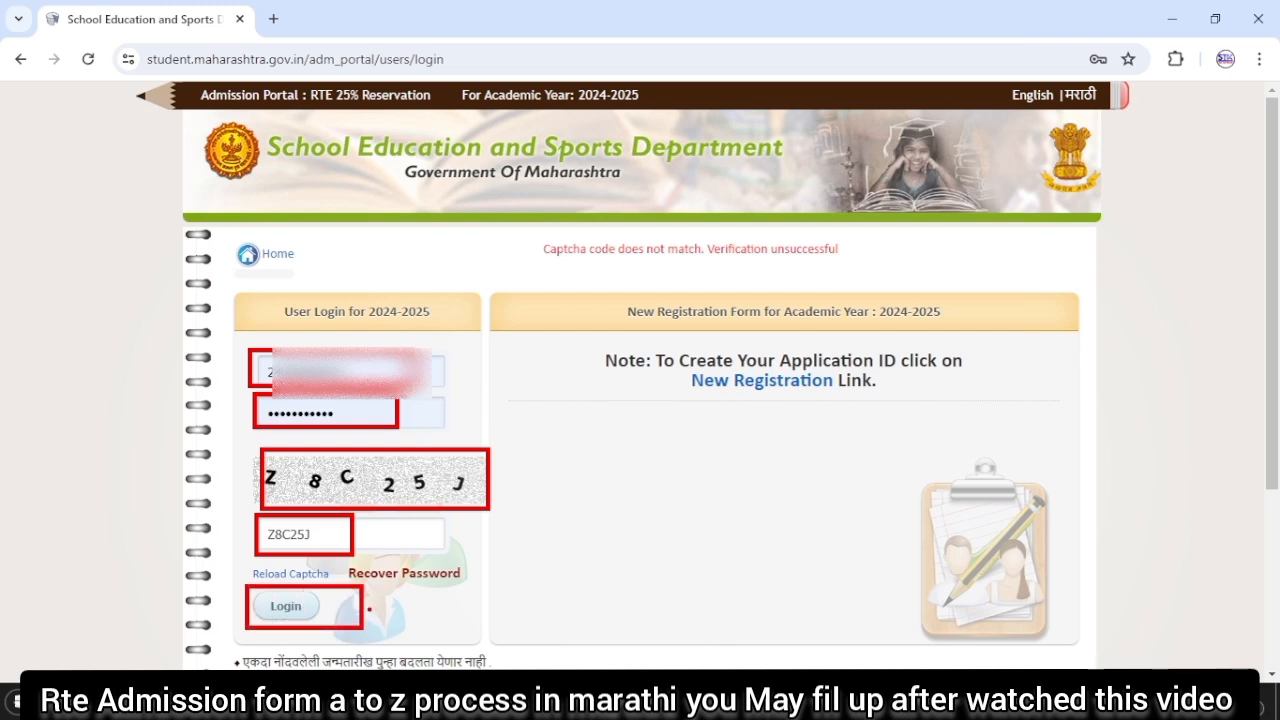
{"action": "key", "text": "Escape"}
{"action": "left_click", "coordinate": [285, 606]}
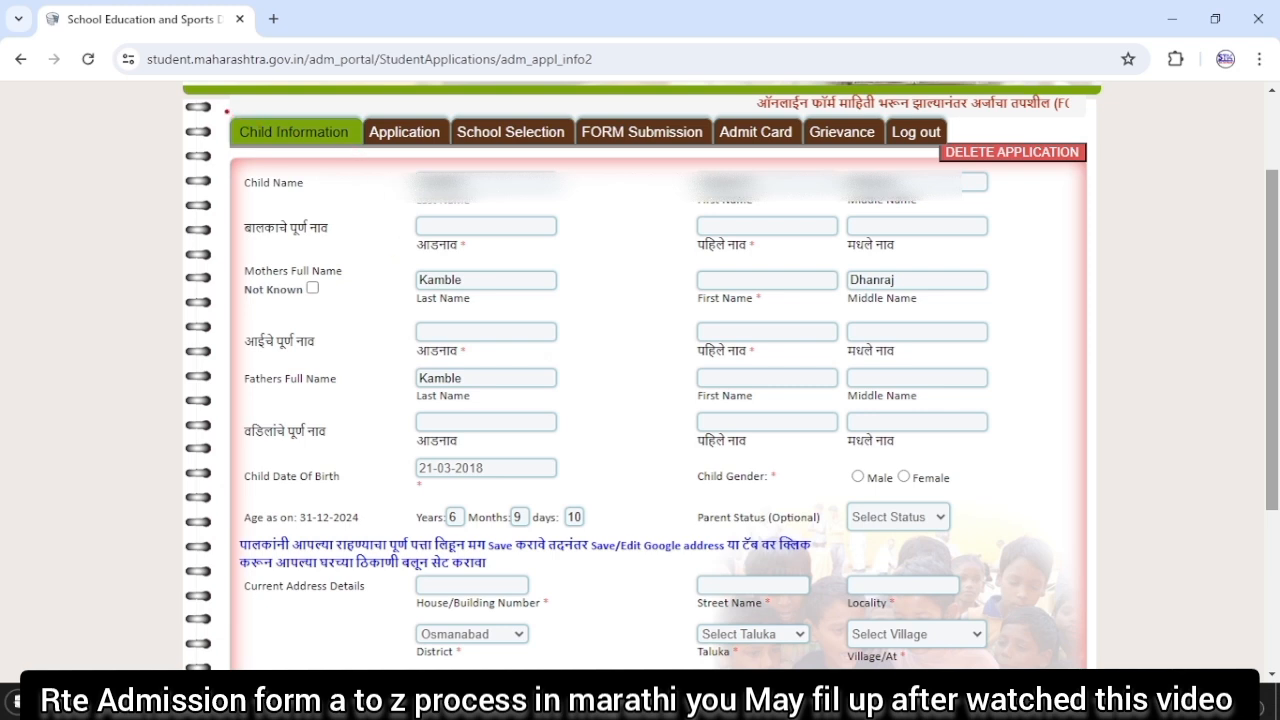
{"action": "mouse_move", "coordinate": [226, 111]}
{"action": "left_mouse_down"}
{"action": "mouse_move", "coordinate": [283, 140]}
{"action": "mouse_move", "coordinate": [698, 157]}
{"action": "left_mouse_up"}
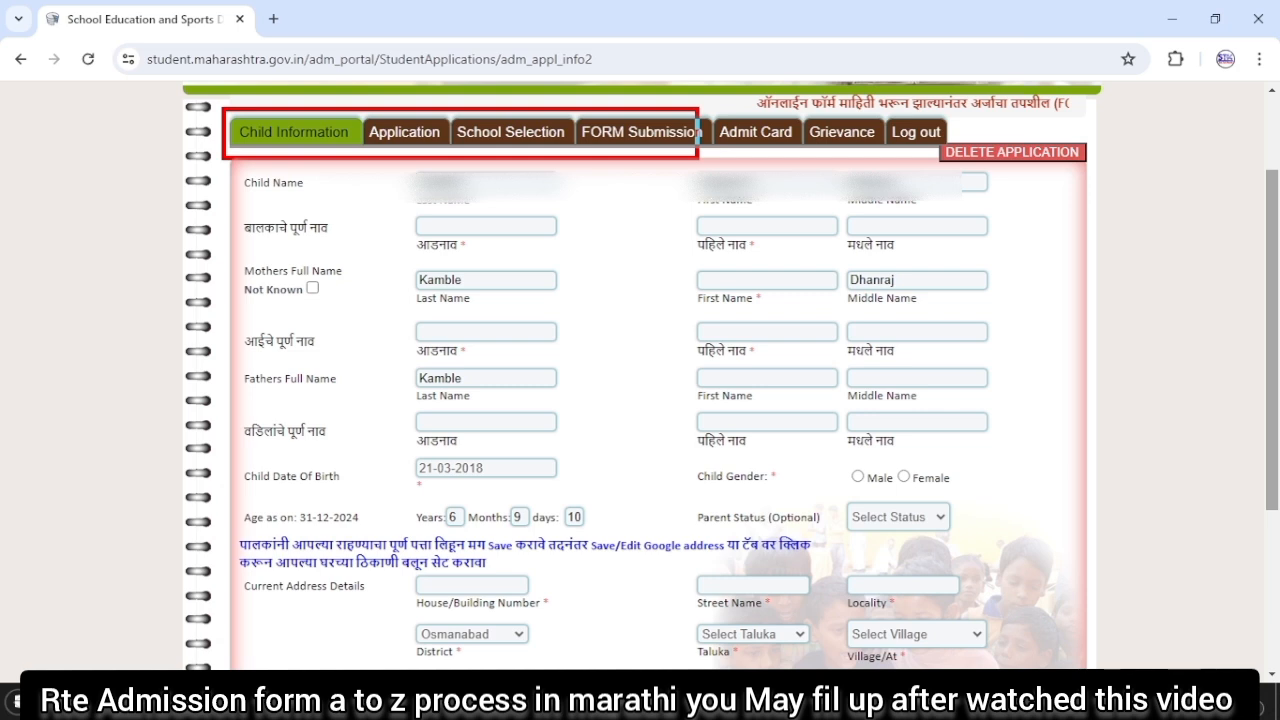
{"action": "mouse_move", "coordinate": [440, 112]}
{"action": "left_mouse_down"}
{"action": "mouse_move", "coordinate": [574, 138]}
{"action": "mouse_move", "coordinate": [578, 153]}
{"action": "left_mouse_up"}
{"action": "mouse_move", "coordinate": [578, 106]}
{"action": "left_mouse_down"}
{"action": "mouse_move", "coordinate": [598, 150]}
{"action": "mouse_move", "coordinate": [700, 157]}
{"action": "left_mouse_up"}
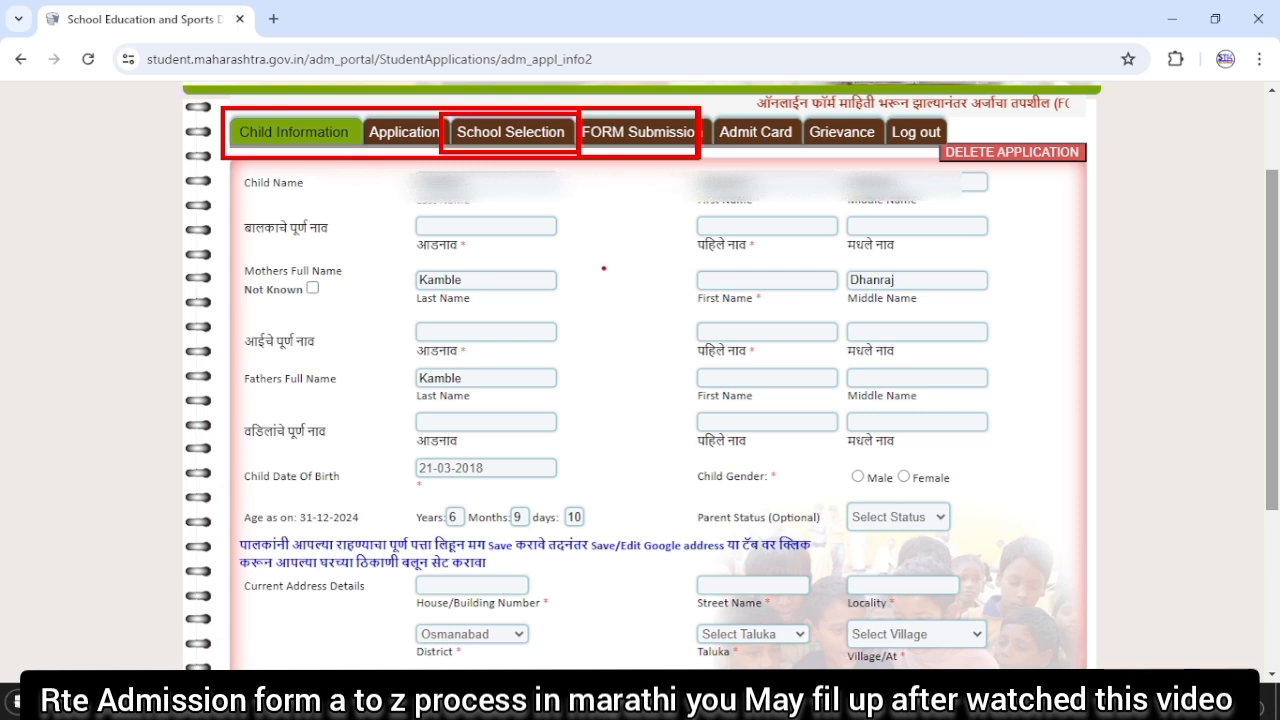
{"action": "key", "text": "Escape"}
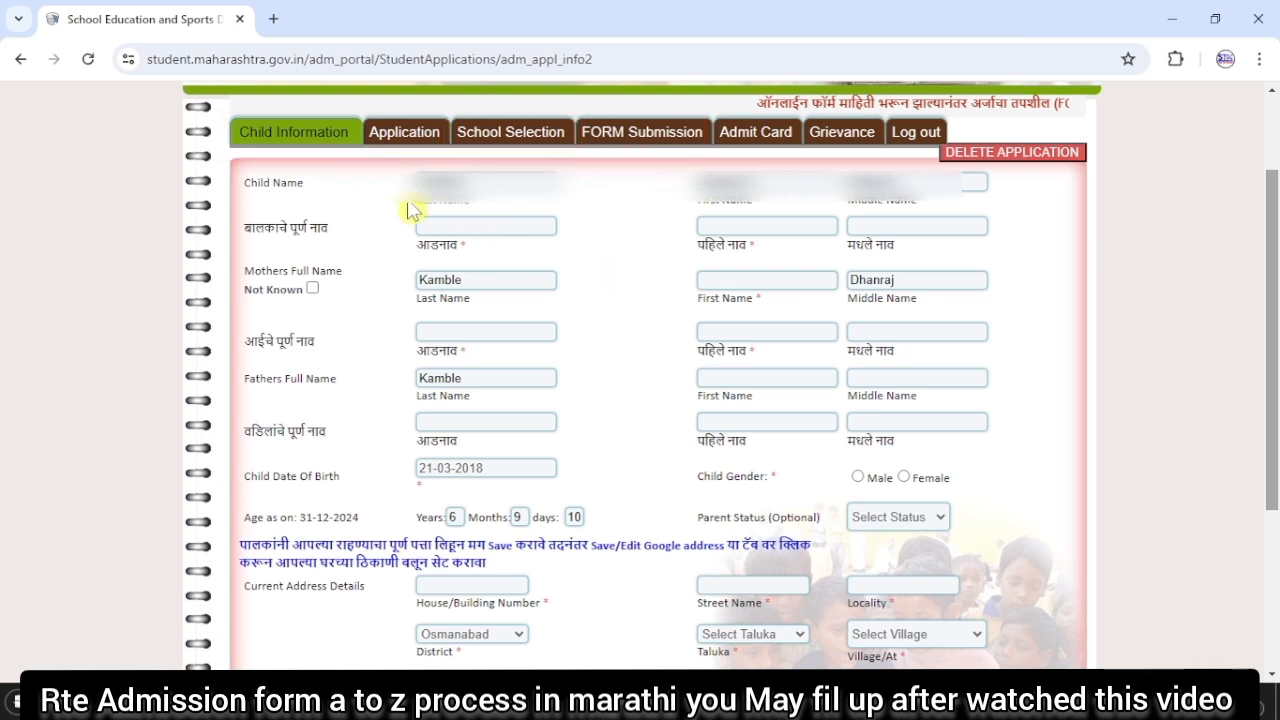
{"action": "key", "text": "ctrl+2"}
{"action": "left_click_drag", "start_coordinate": [223, 110], "coordinate": [363, 150]}
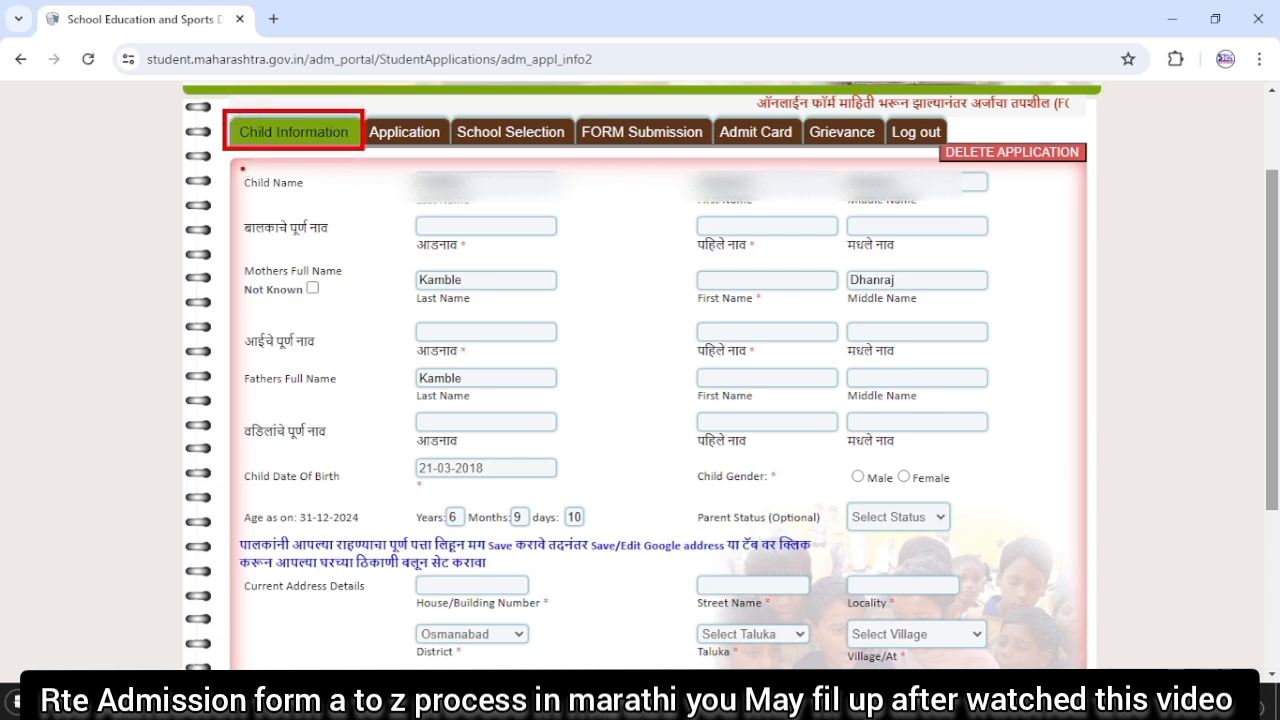
{"action": "mouse_move", "coordinate": [242, 165]}
{"action": "left_mouse_down"}
{"action": "mouse_move", "coordinate": [410, 196]}
{"action": "mouse_move", "coordinate": [1002, 206]}
{"action": "left_mouse_up"}
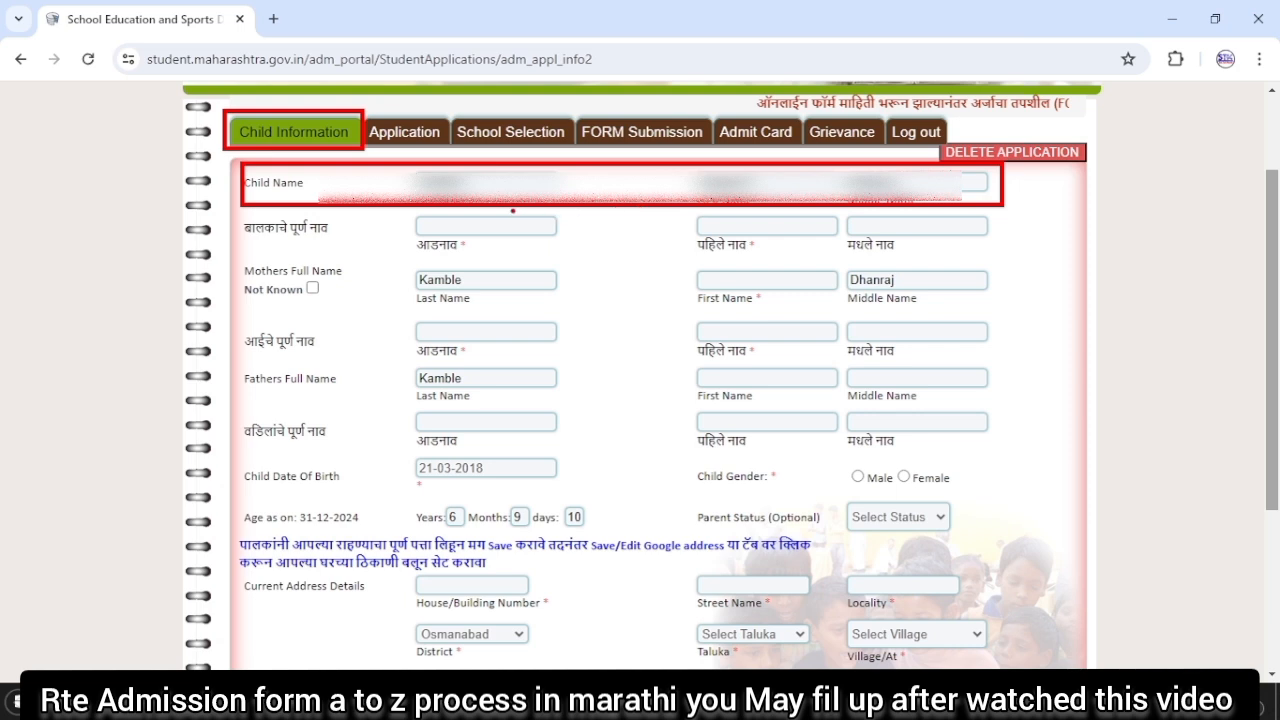
{"action": "mouse_move", "coordinate": [407, 171]}
{"action": "left_mouse_down"}
{"action": "mouse_move", "coordinate": [457, 195]}
{"action": "mouse_move", "coordinate": [572, 198]}
{"action": "left_mouse_up"}
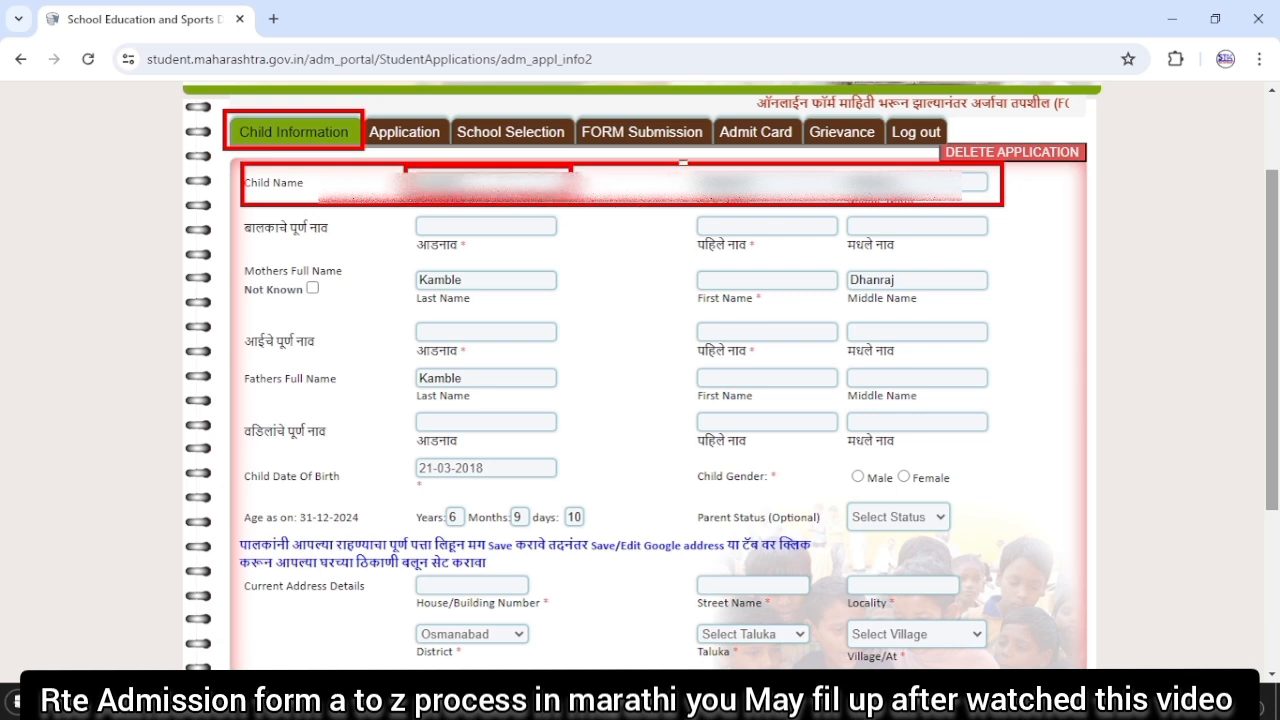
{"action": "mouse_move", "coordinate": [681, 163]}
{"action": "left_mouse_down"}
{"action": "mouse_move", "coordinate": [791, 197]}
{"action": "mouse_move", "coordinate": [975, 197]}
{"action": "left_mouse_up"}
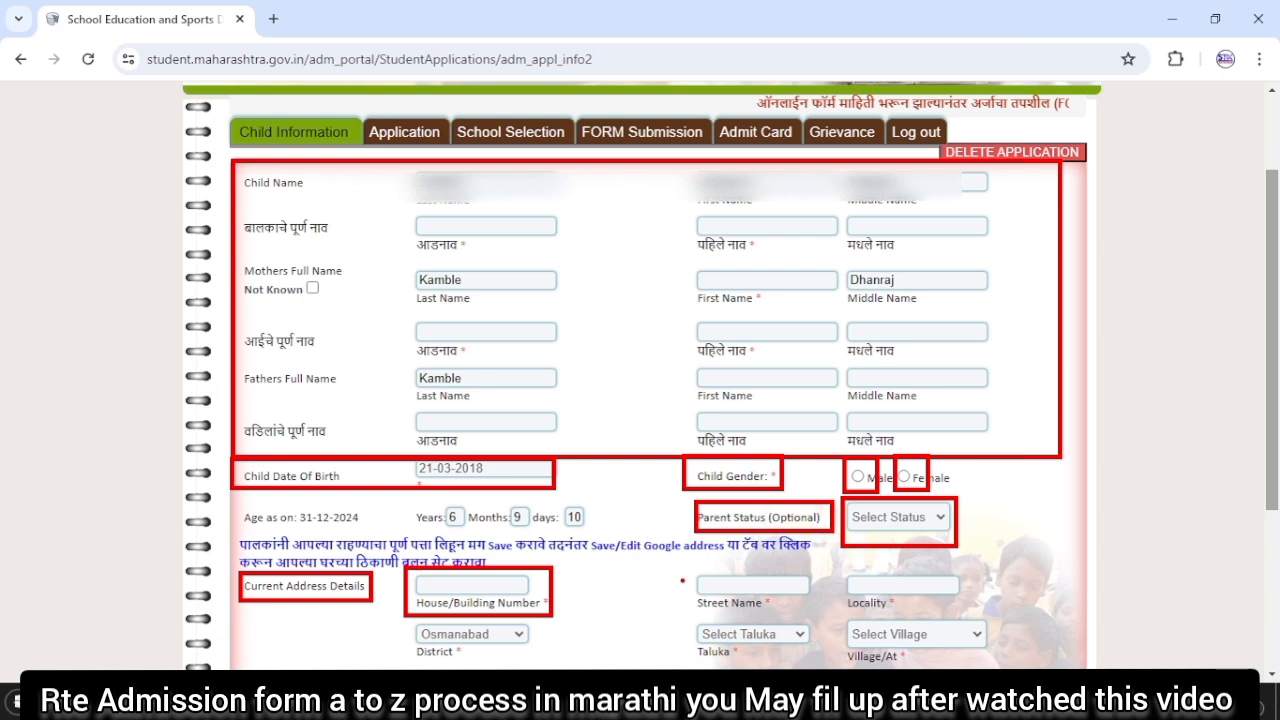
{"action": "mouse_move", "coordinate": [686, 568]}
{"action": "left_mouse_down"}
{"action": "mouse_move", "coordinate": [750, 611]}
{"action": "mouse_move", "coordinate": [826, 610]}
{"action": "left_mouse_up"}
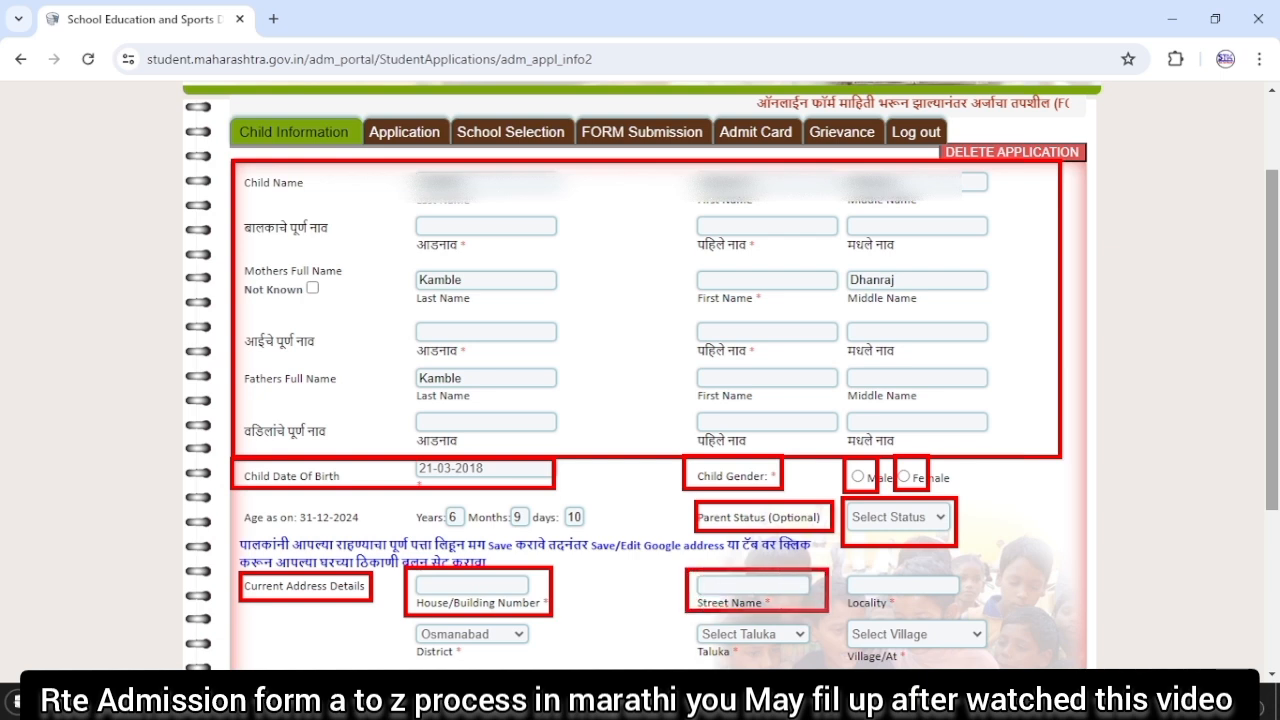
{"action": "mouse_move", "coordinate": [843, 563]}
{"action": "left_mouse_down"}
{"action": "mouse_move", "coordinate": [856, 593]}
{"action": "mouse_move", "coordinate": [988, 607]}
{"action": "left_mouse_up"}
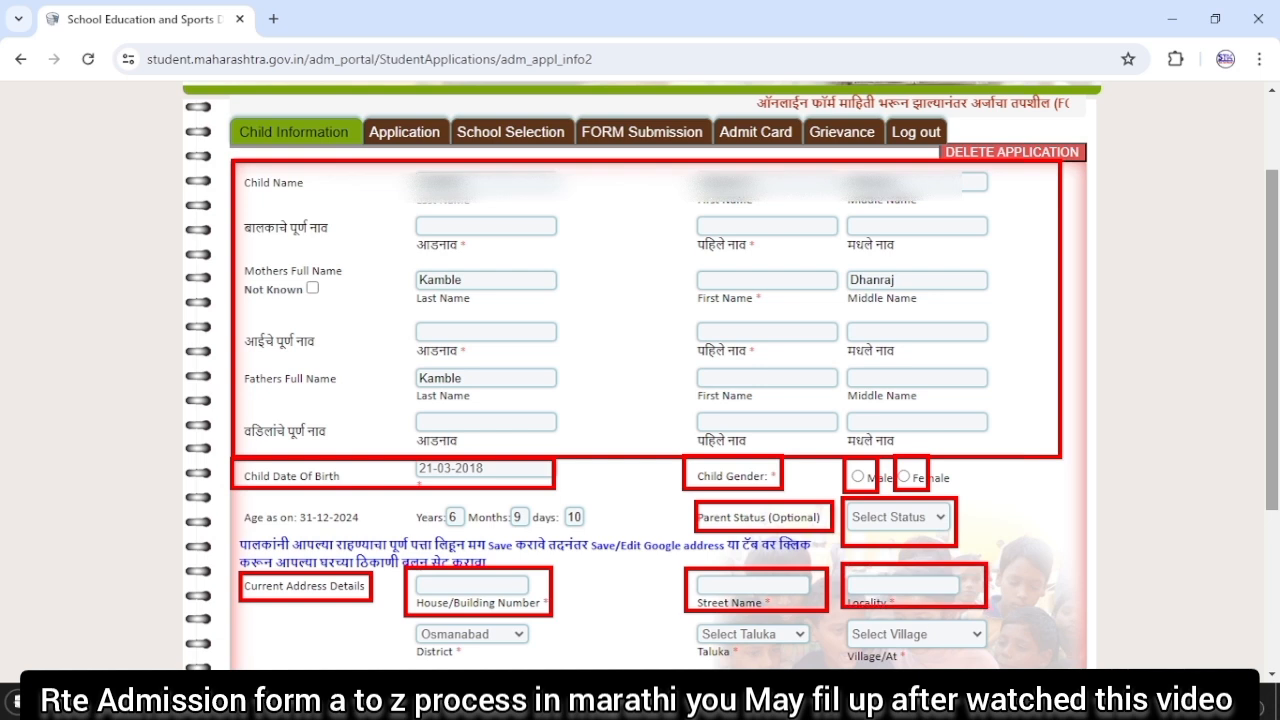
{"action": "left_click_drag", "start_coordinate": [416, 621], "coordinate": [549, 658]}
{"action": "mouse_move", "coordinate": [684, 618]}
{"action": "left_mouse_down"}
{"action": "mouse_move", "coordinate": [768, 656]}
{"action": "mouse_move", "coordinate": [842, 655]}
{"action": "left_mouse_up"}
{"action": "mouse_move", "coordinate": [844, 608]}
{"action": "left_mouse_down"}
{"action": "mouse_move", "coordinate": [898, 656]}
{"action": "mouse_move", "coordinate": [1002, 664]}
{"action": "mouse_move", "coordinate": [998, 654]}
{"action": "left_mouse_up"}
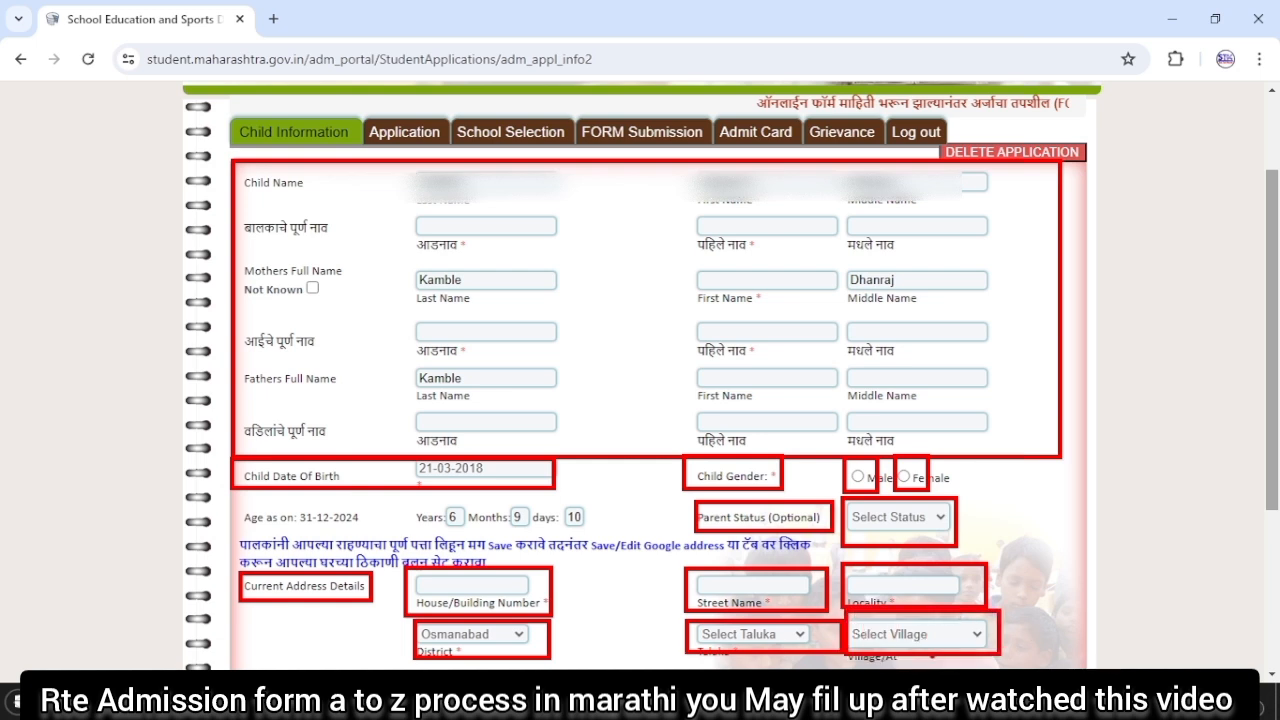
{"action": "key", "text": "Escape"}
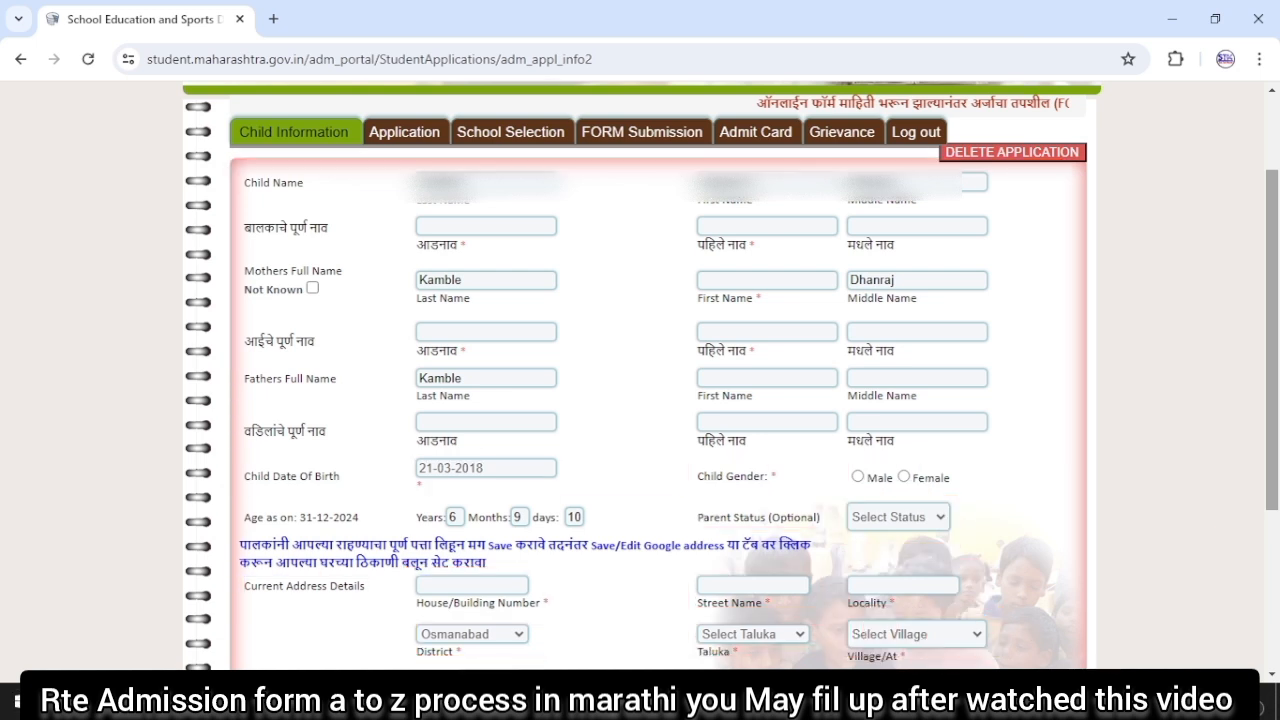
Save the filled-in Child Information form, leaving the latitude and longitude fields empty
{"action": "scroll", "coordinate": [640, 400], "scroll_direction": "down", "scroll_amount": 3}
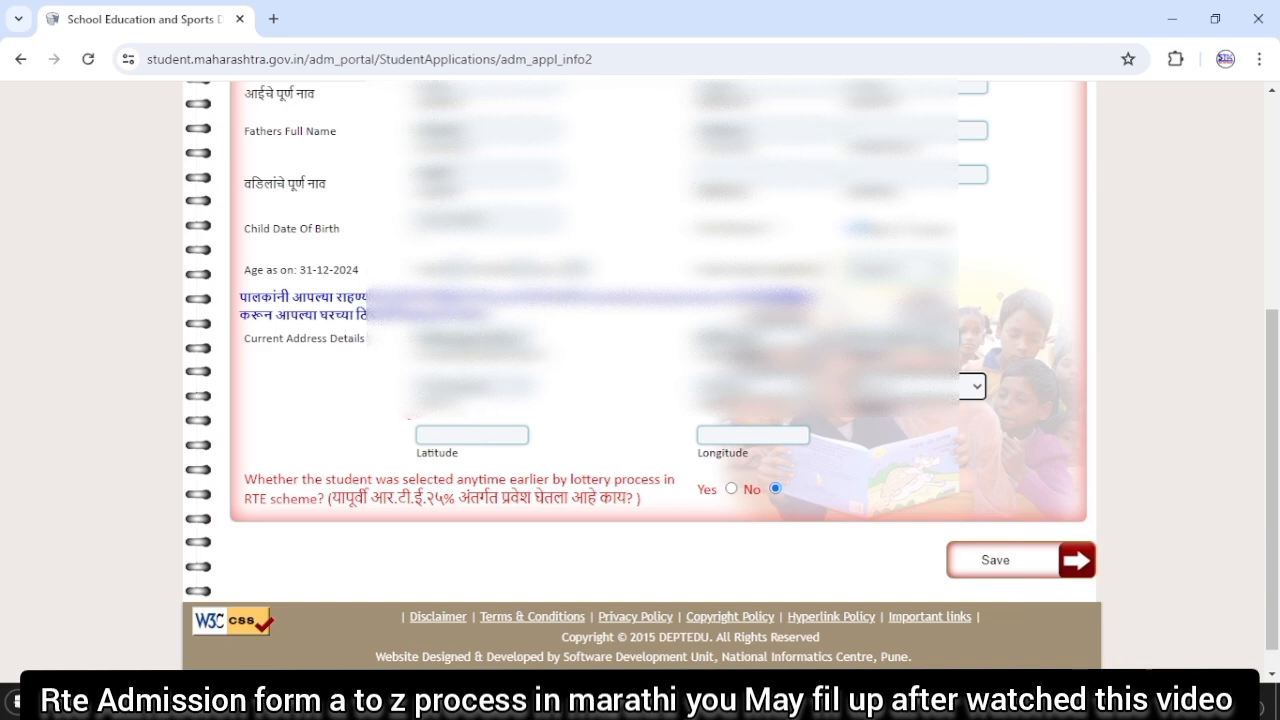
{"action": "mouse_move", "coordinate": [406, 418]}
{"action": "left_mouse_down"}
{"action": "mouse_move", "coordinate": [464, 458]}
{"action": "mouse_move", "coordinate": [535, 463]}
{"action": "left_mouse_up"}
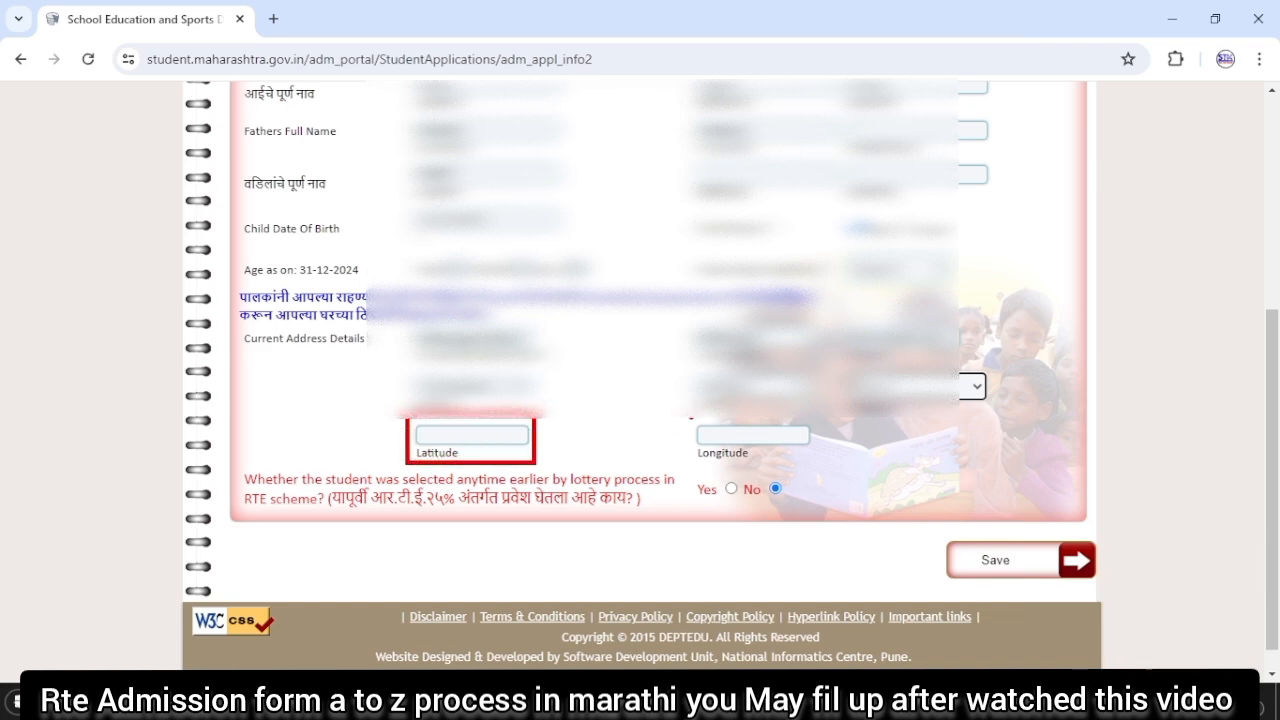
{"action": "mouse_move", "coordinate": [690, 418]}
{"action": "left_mouse_down"}
{"action": "mouse_move", "coordinate": [776, 470]}
{"action": "mouse_move", "coordinate": [829, 414]}
{"action": "mouse_move", "coordinate": [688, 414]}
{"action": "left_mouse_up"}
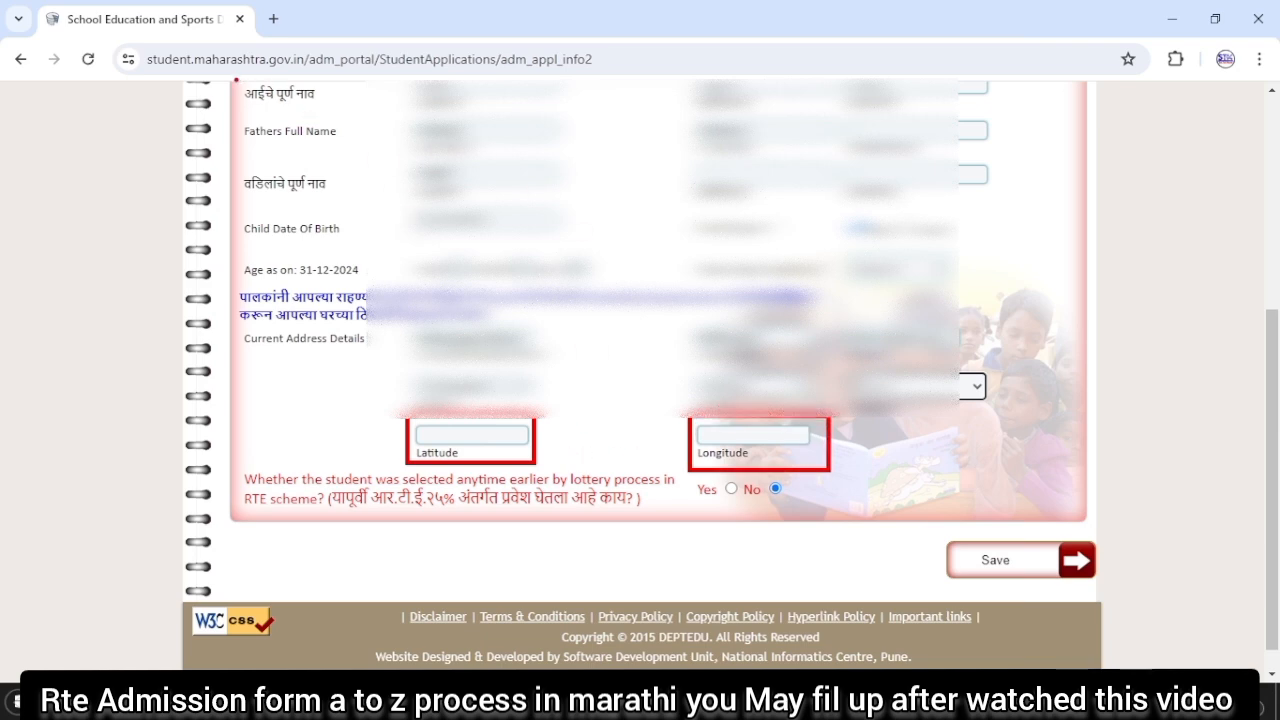
{"action": "mouse_move", "coordinate": [234, 82]}
{"action": "left_mouse_down"}
{"action": "mouse_move", "coordinate": [352, 180]}
{"action": "mouse_move", "coordinate": [929, 330]}
{"action": "mouse_move", "coordinate": [1080, 400]}
{"action": "mouse_move", "coordinate": [1076, 479]}
{"action": "left_mouse_up"}
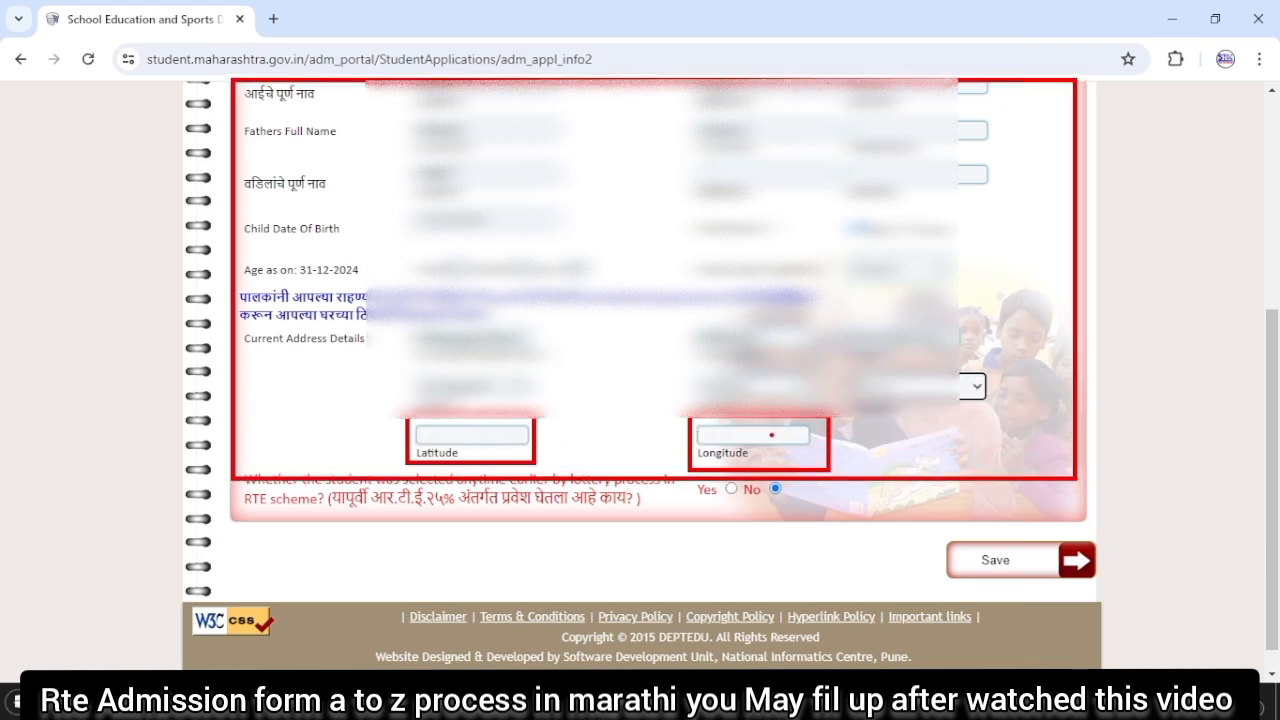
{"action": "key", "text": "Escape"}
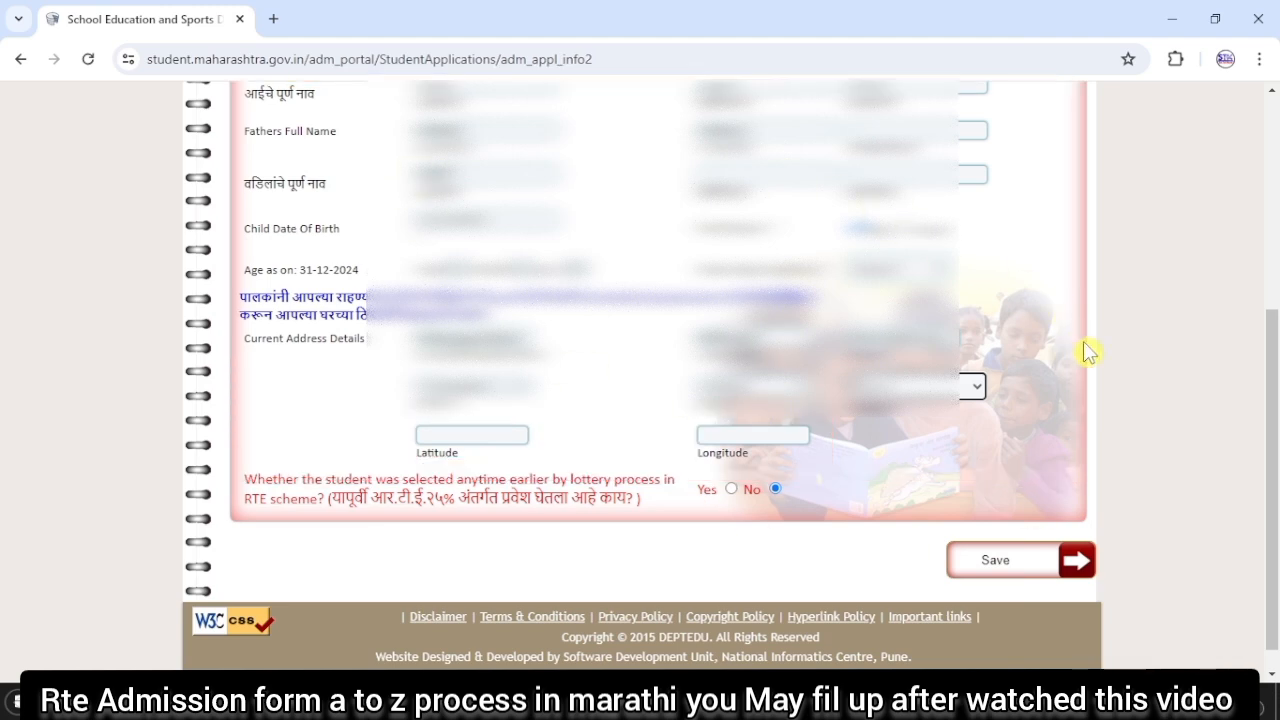
{"action": "left_click", "coordinate": [985, 562]}
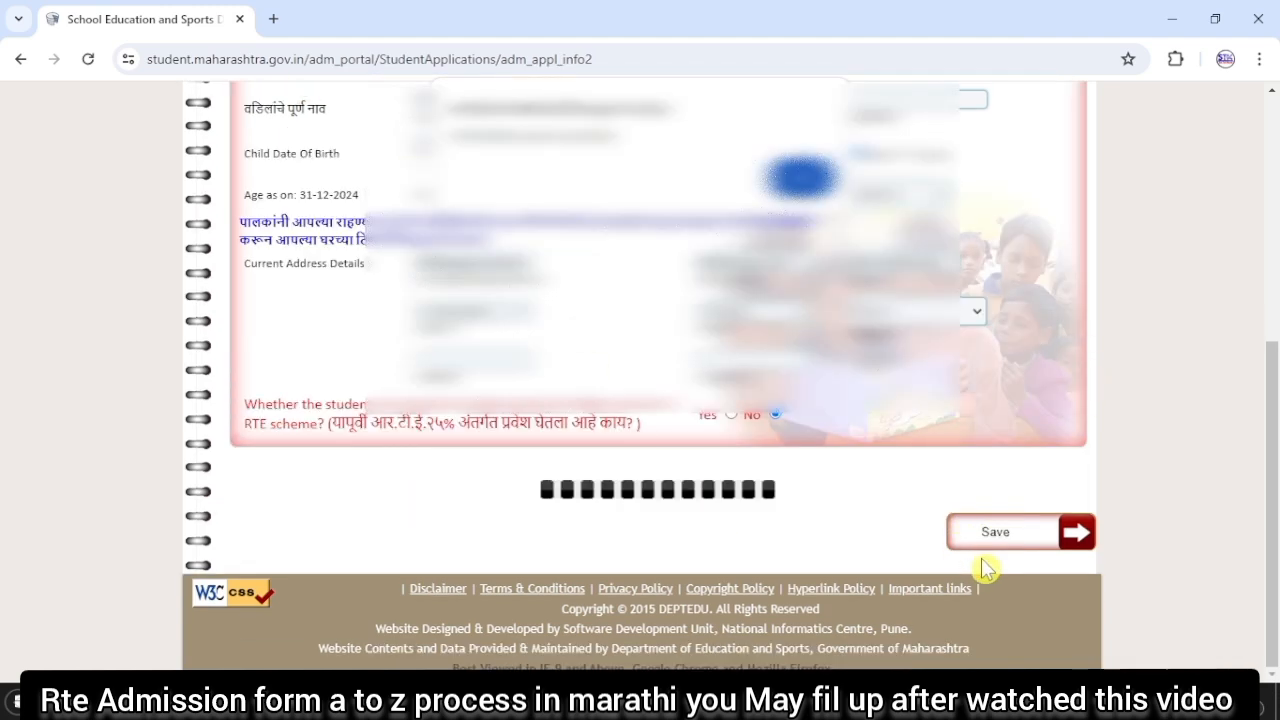
Open the Google address map for the child's home, save and update the marked location, and accept the closing message
{"action": "key", "text": "ctrl+2"}
{"action": "mouse_move", "coordinate": [432, 88]}
{"action": "left_mouse_down"}
{"action": "mouse_move", "coordinate": [472, 152]}
{"action": "mouse_move", "coordinate": [574, 190]}
{"action": "mouse_move", "coordinate": [676, 184]}
{"action": "mouse_move", "coordinate": [680, 168]}
{"action": "left_mouse_up"}
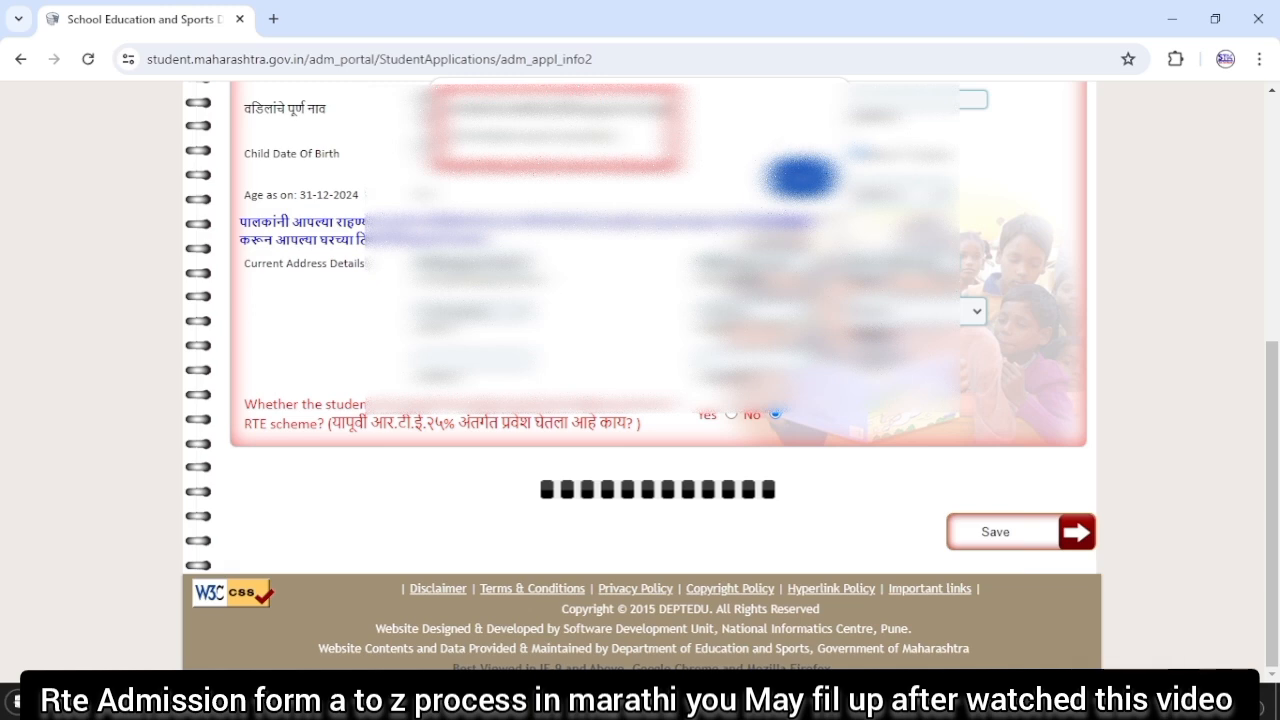
{"action": "key", "text": "Escape"}
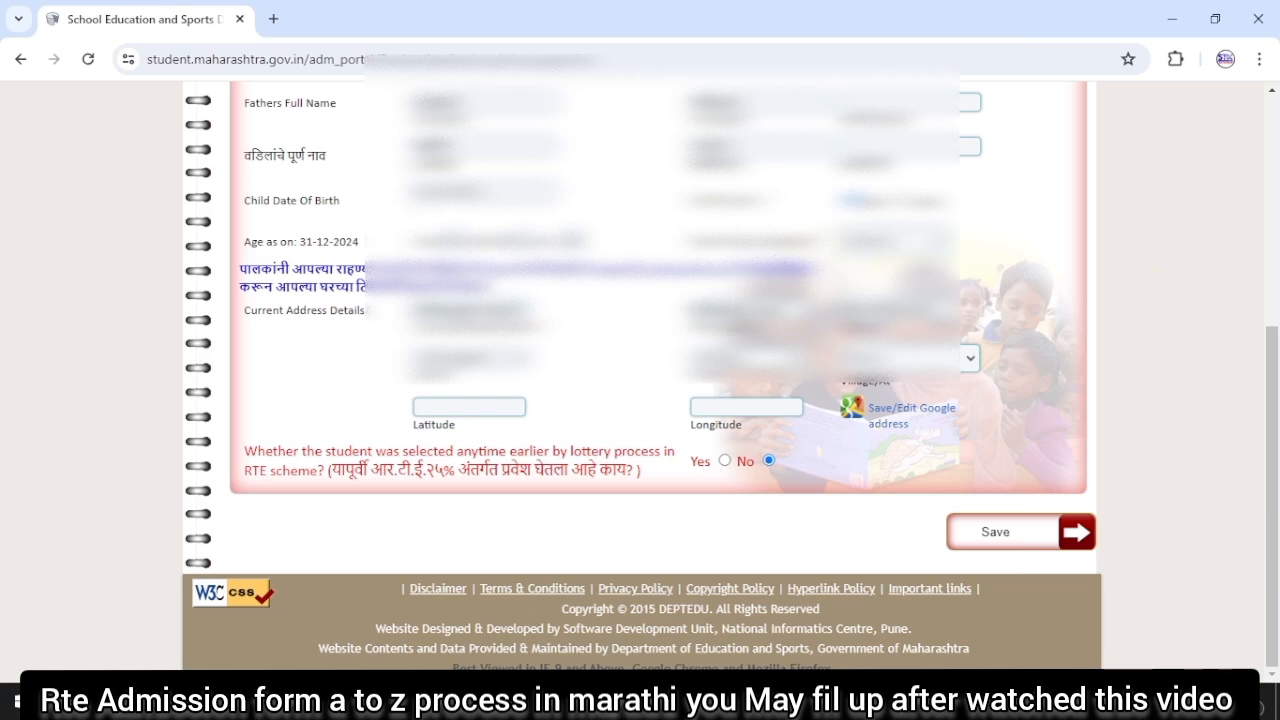
{"action": "left_click_drag", "start_coordinate": [823, 386], "coordinate": [971, 441]}
{"action": "left_click", "coordinate": [908, 410]}
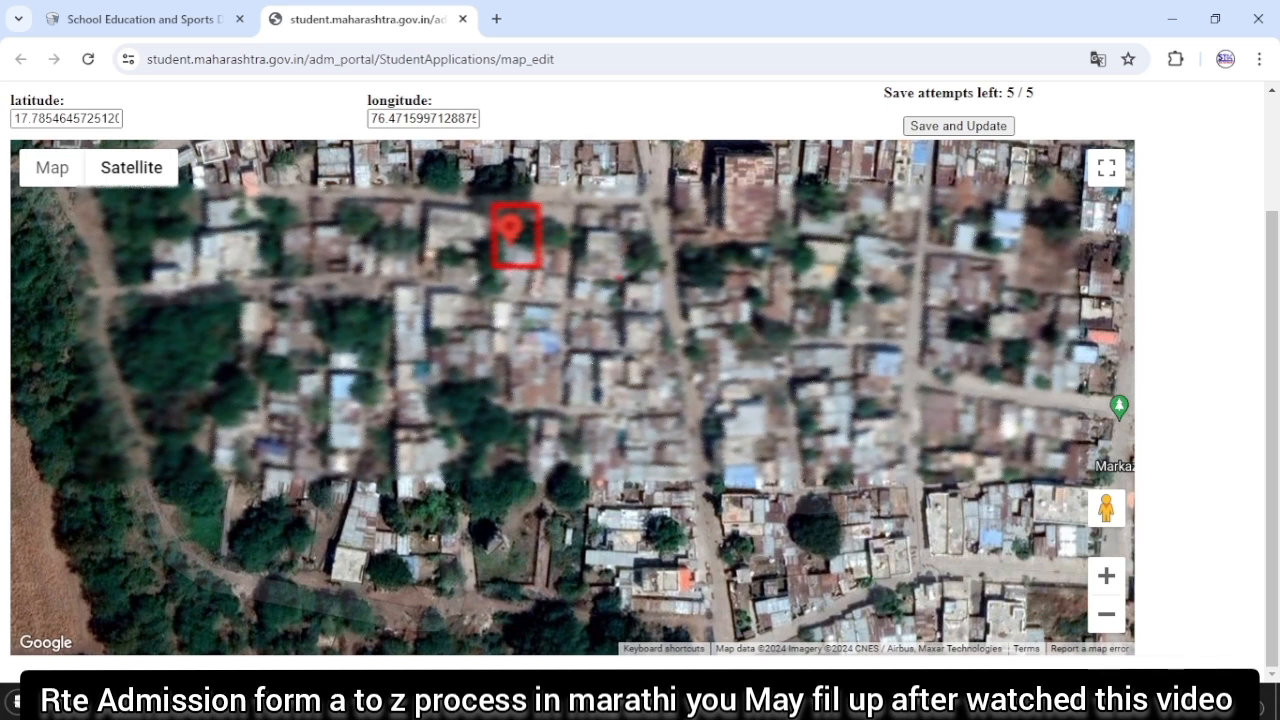
{"action": "left_click", "coordinate": [958, 126]}
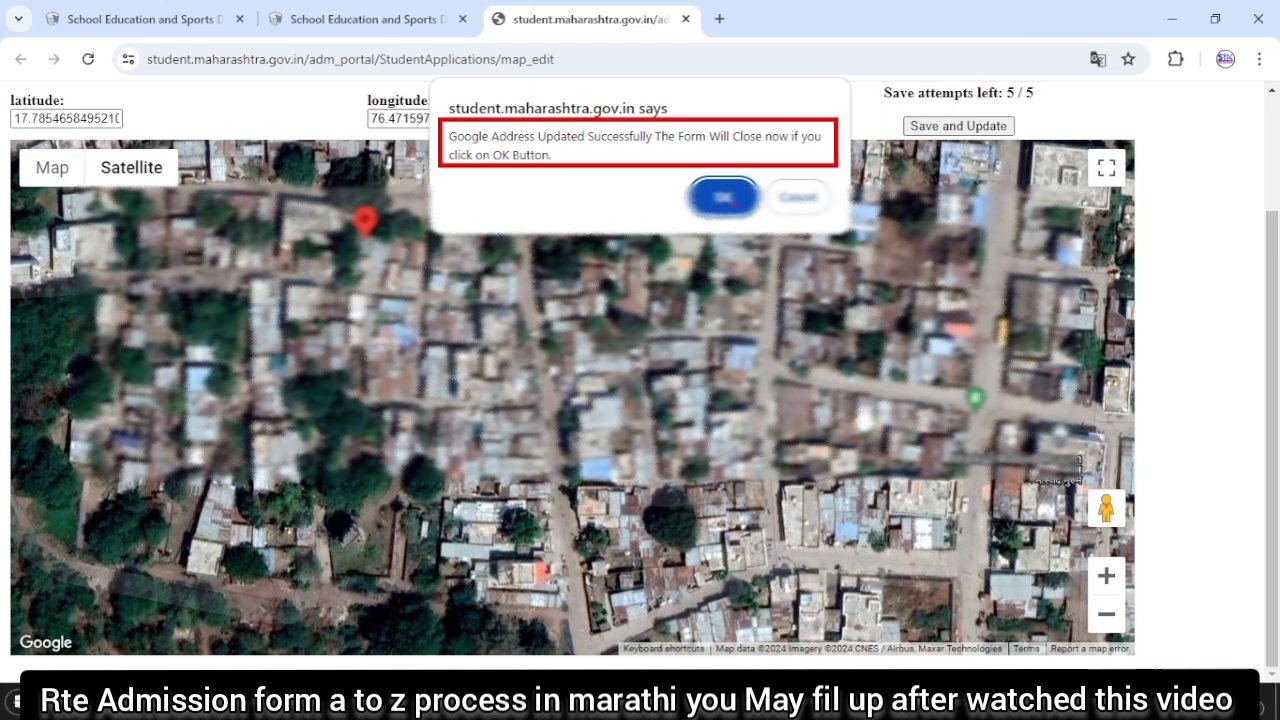
{"action": "left_click", "coordinate": [725, 197]}
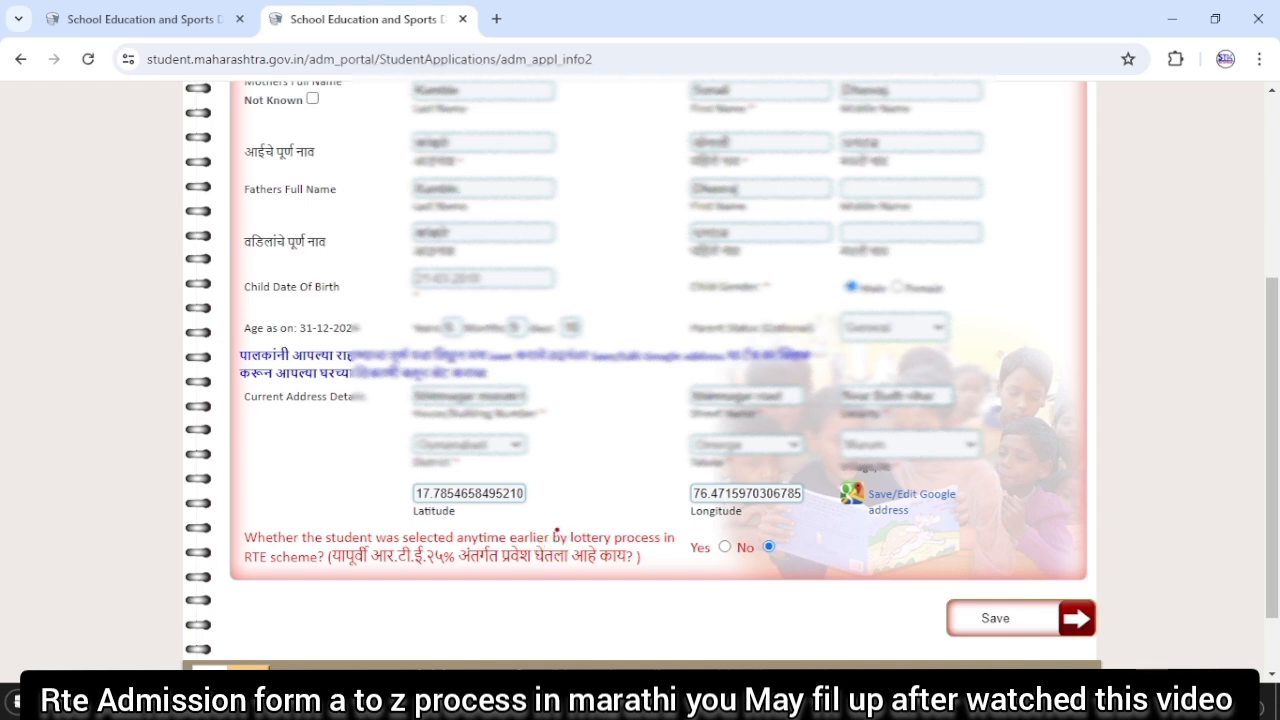
Save the child details together with the map's latitude and longitude, and dismiss the confirmation message
{"action": "left_click_drag", "start_coordinate": [405, 473], "coordinate": [566, 521]}
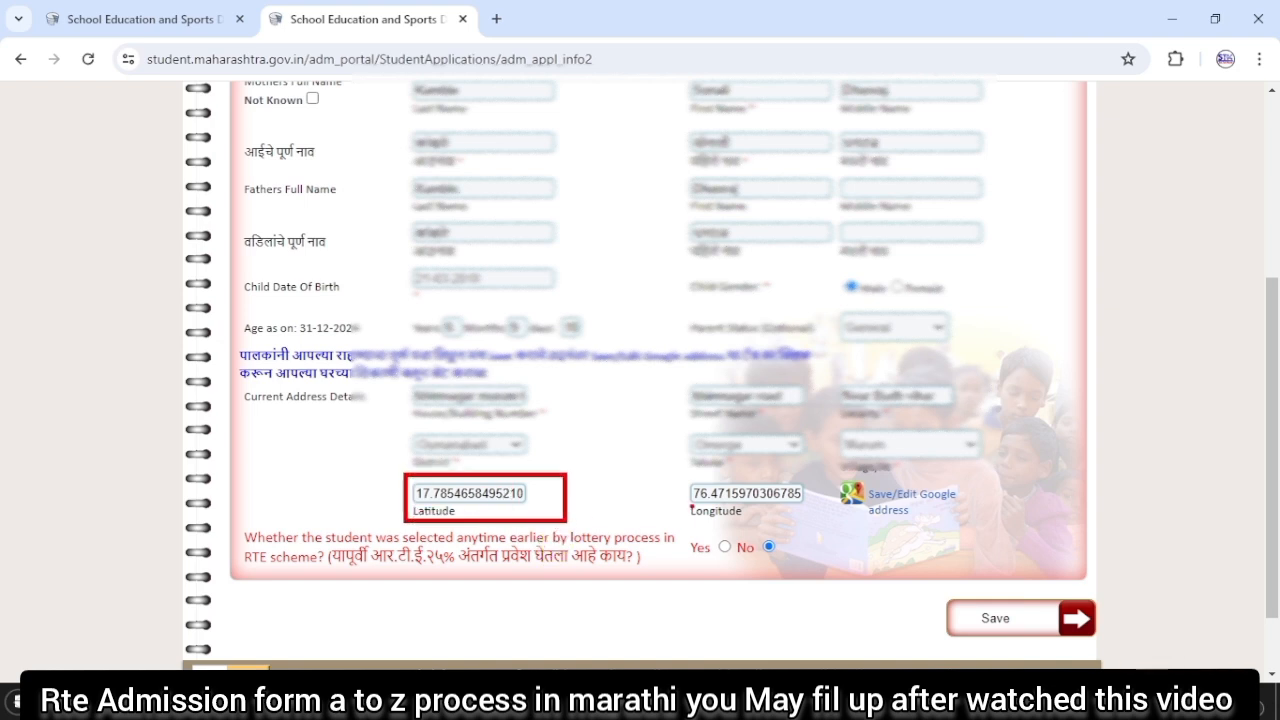
{"action": "mouse_move", "coordinate": [686, 472]}
{"action": "left_mouse_down"}
{"action": "mouse_move", "coordinate": [740, 516]}
{"action": "mouse_move", "coordinate": [808, 518]}
{"action": "left_mouse_up"}
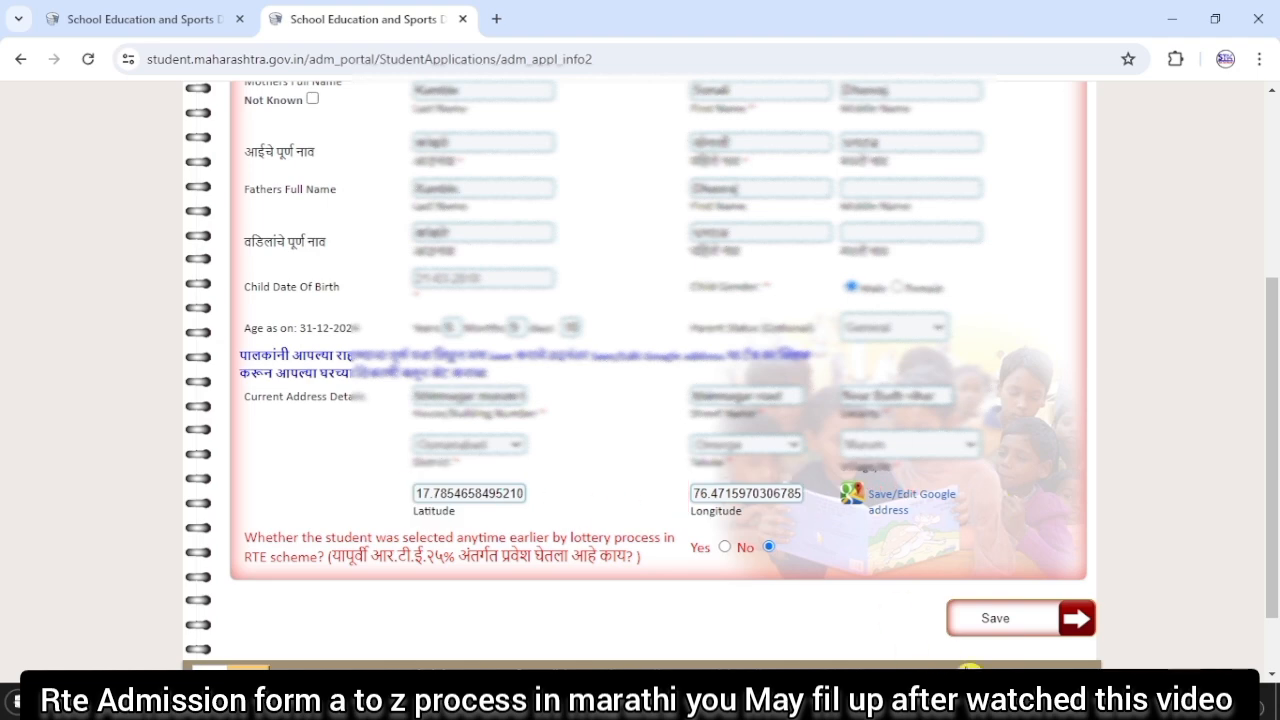
{"action": "left_click", "coordinate": [1003, 625]}
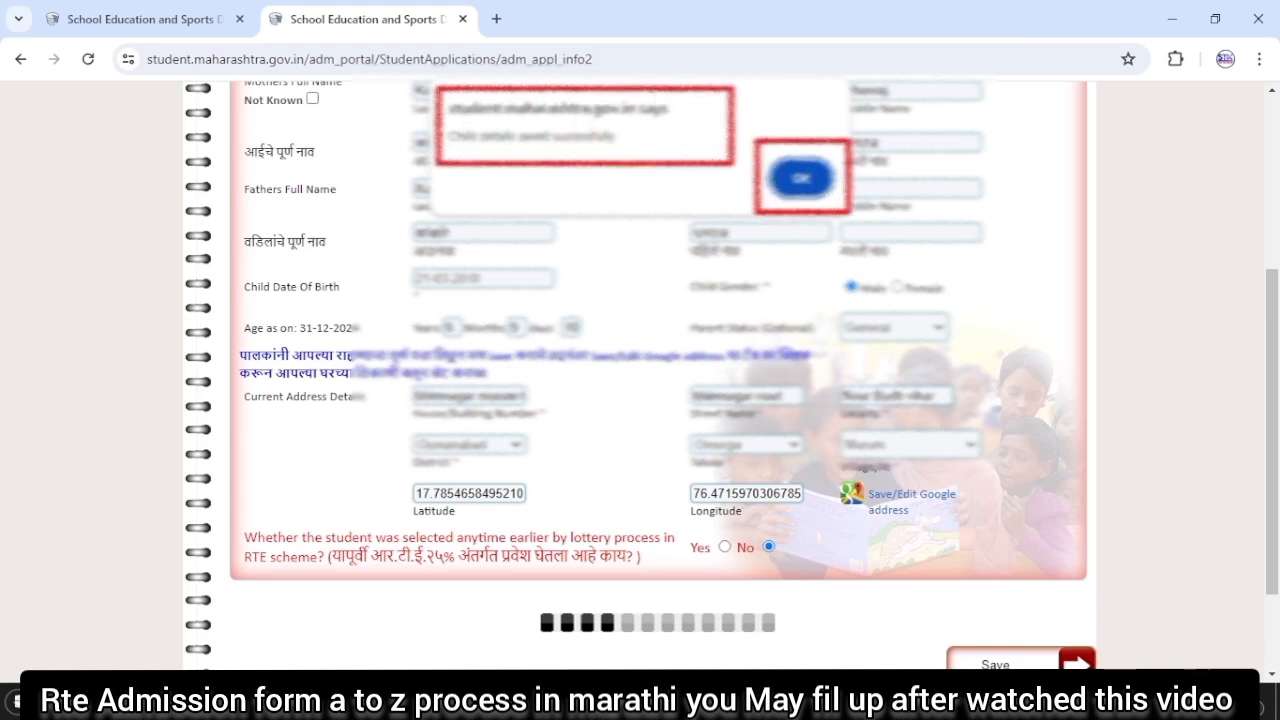
{"action": "left_click", "coordinate": [806, 180]}
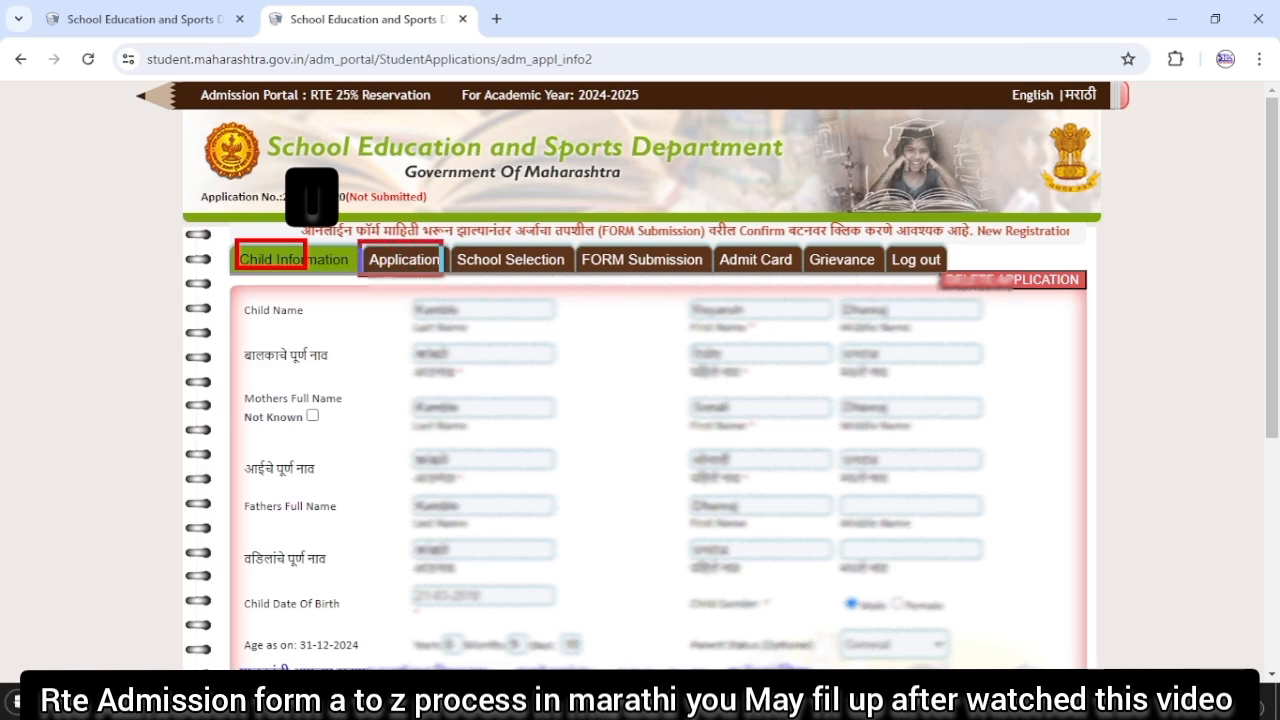
Save the Application details with 1st Standard, Hindu, SC, no disability, and address proof, birth and caste certificates marked Yes, and accept the message
{"action": "left_click", "coordinate": [414, 264]}
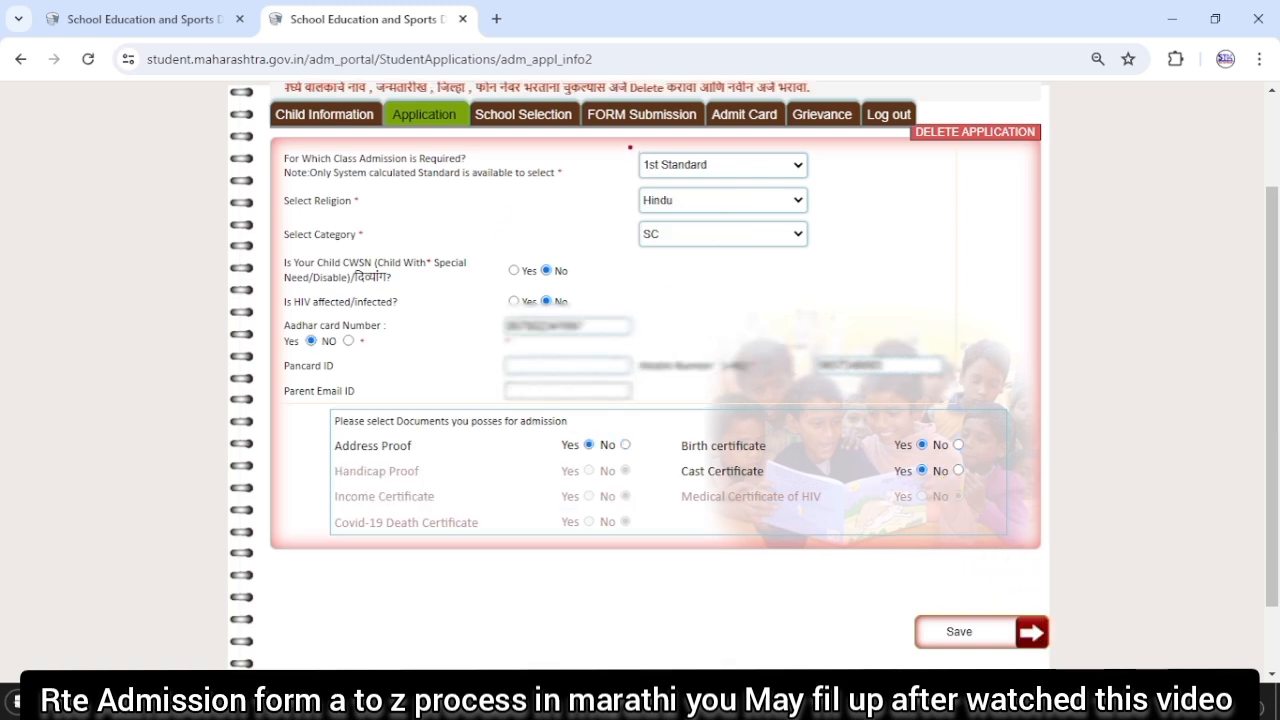
{"action": "mouse_move", "coordinate": [630, 148]}
{"action": "left_mouse_down"}
{"action": "mouse_move", "coordinate": [686, 266]}
{"action": "mouse_move", "coordinate": [793, 271]}
{"action": "left_mouse_up"}
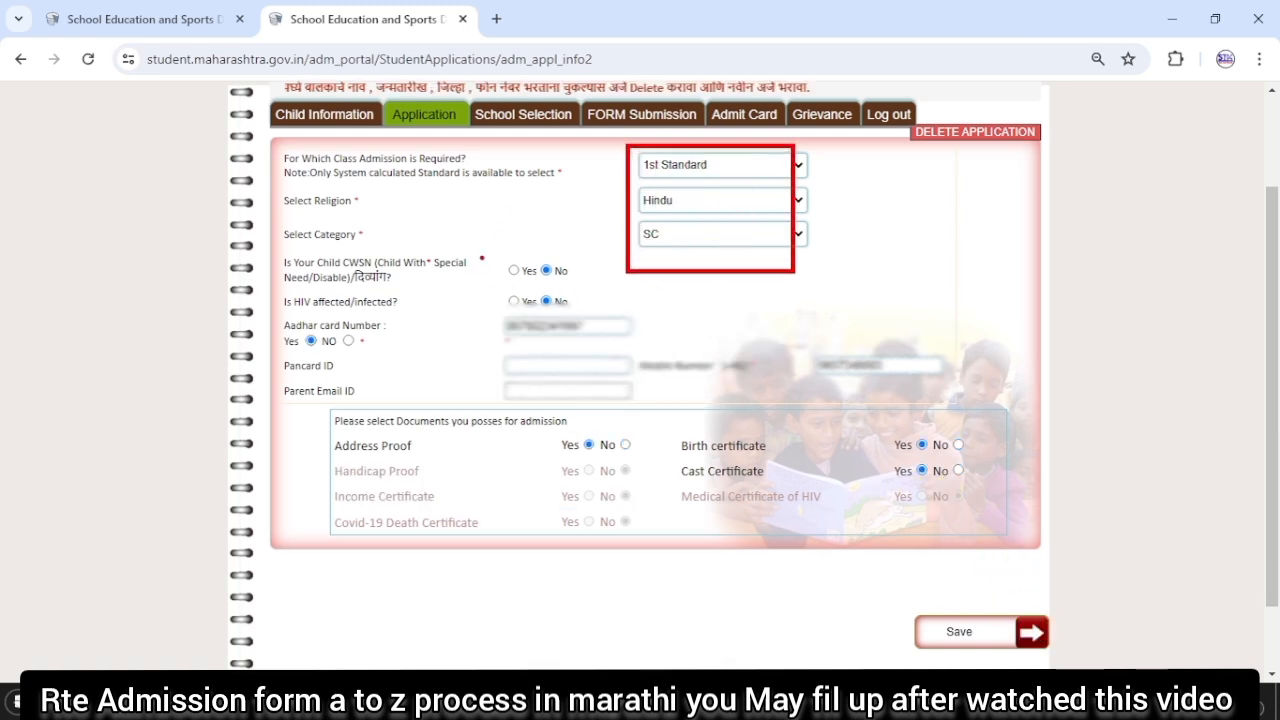
{"action": "mouse_move", "coordinate": [481, 258]}
{"action": "left_mouse_down"}
{"action": "mouse_move", "coordinate": [482, 247]}
{"action": "mouse_move", "coordinate": [652, 355]}
{"action": "mouse_move", "coordinate": [652, 248]}
{"action": "left_mouse_up"}
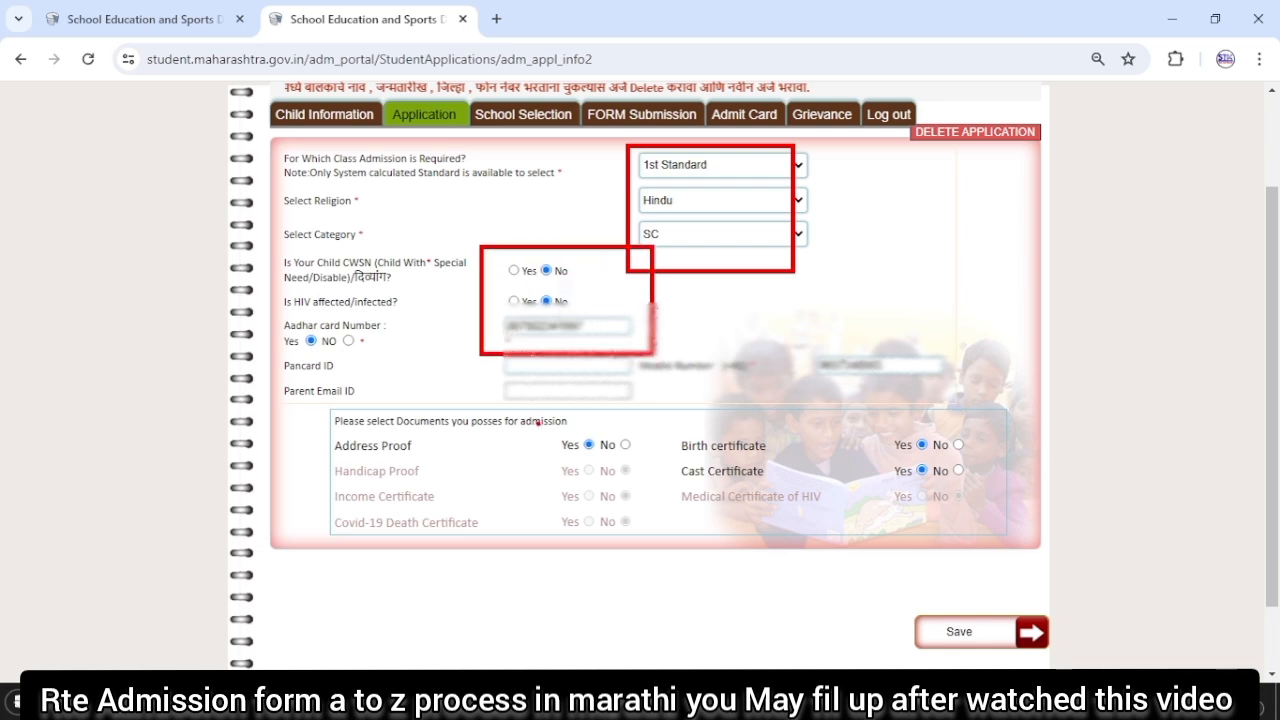
{"action": "mouse_move", "coordinate": [537, 423]}
{"action": "left_mouse_down"}
{"action": "mouse_move", "coordinate": [563, 491]}
{"action": "mouse_move", "coordinate": [908, 558]}
{"action": "mouse_move", "coordinate": [1008, 538]}
{"action": "left_mouse_up"}
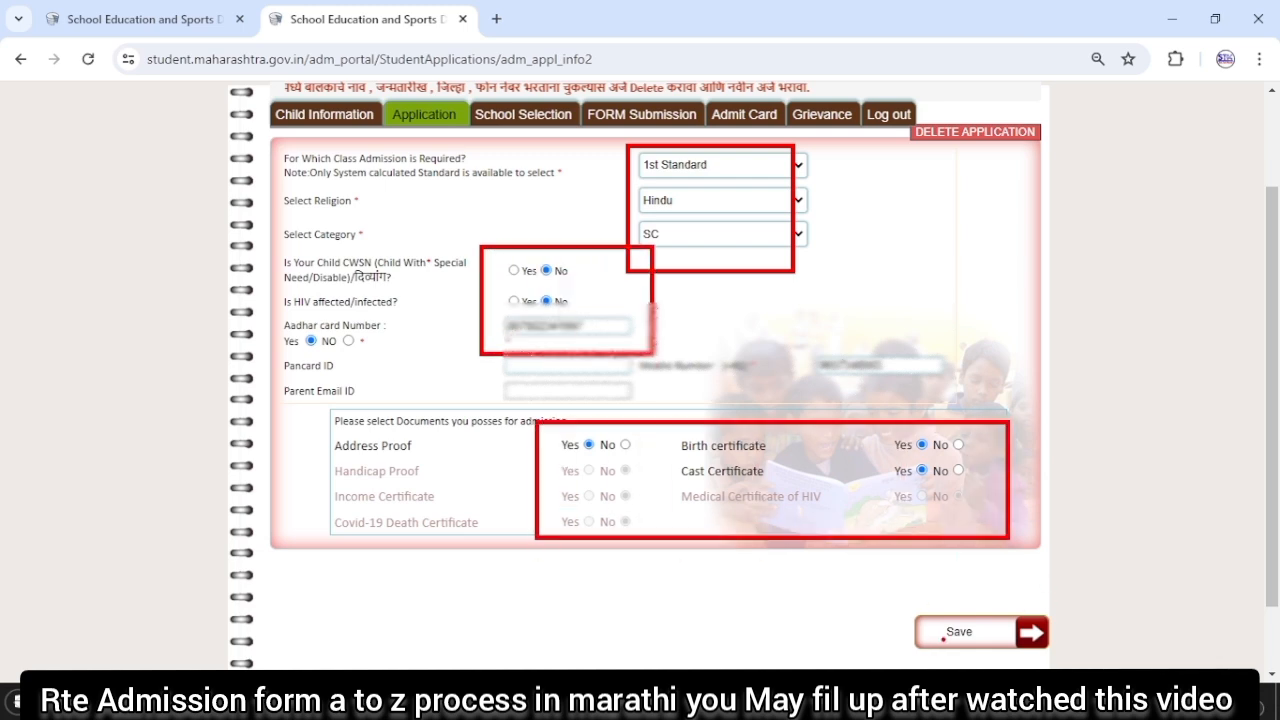
{"action": "left_click", "coordinate": [957, 632]}
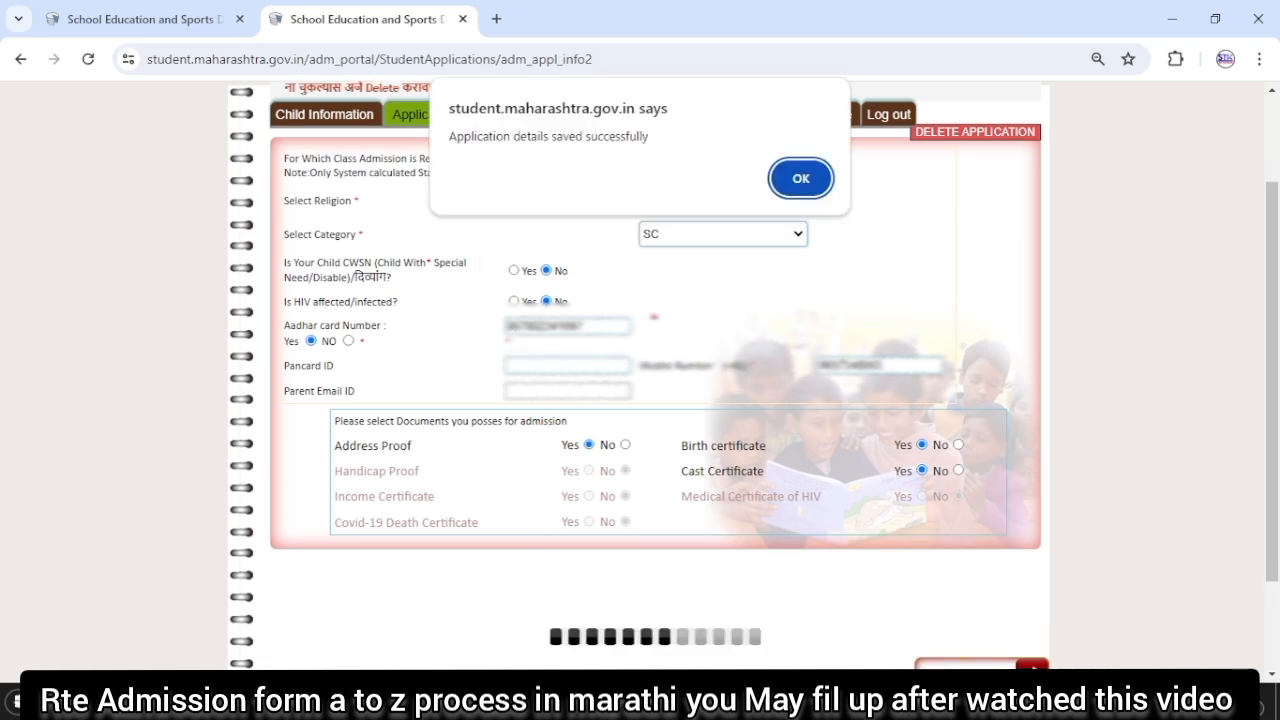
{"action": "mouse_move", "coordinate": [432, 97]}
{"action": "left_mouse_down"}
{"action": "mouse_move", "coordinate": [543, 166]}
{"action": "mouse_move", "coordinate": [724, 180]}
{"action": "left_mouse_up"}
{"action": "left_click", "coordinate": [805, 179]}
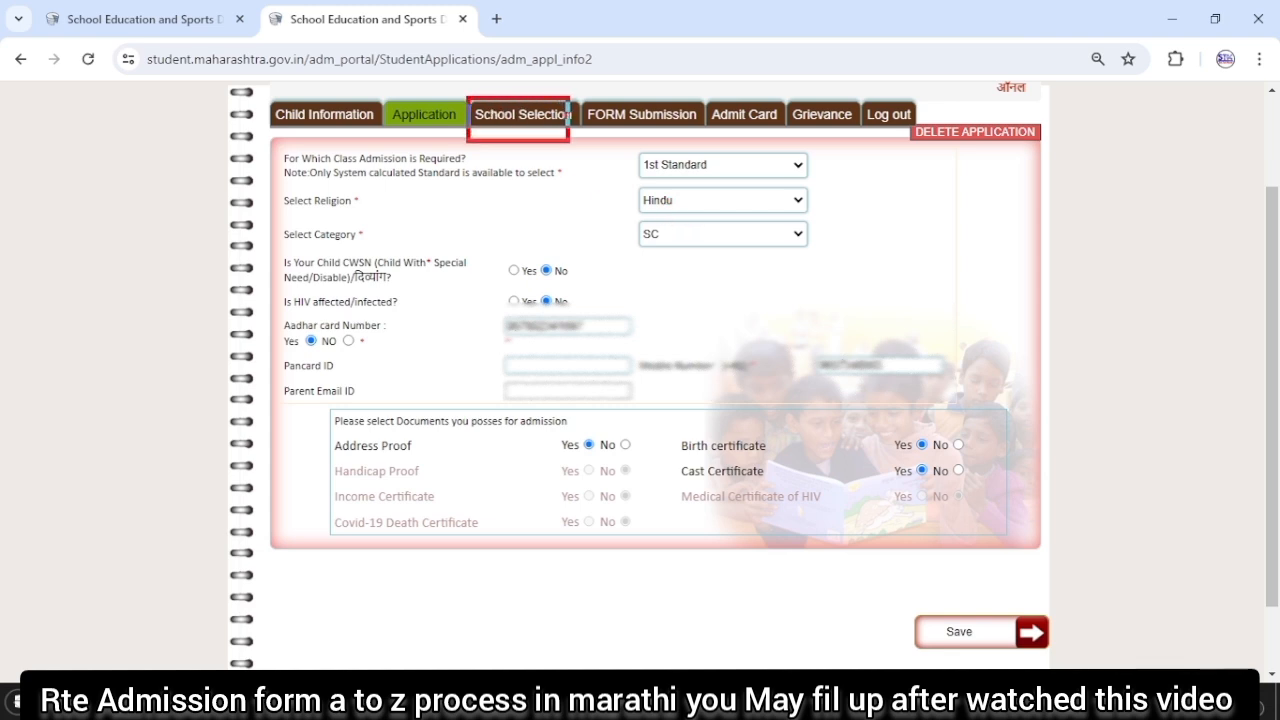
Select Nutan Primary School, Murum and Shanti Niketan P.School among the schools within 1 km, and save the selection
{"action": "left_click", "coordinate": [552, 124]}
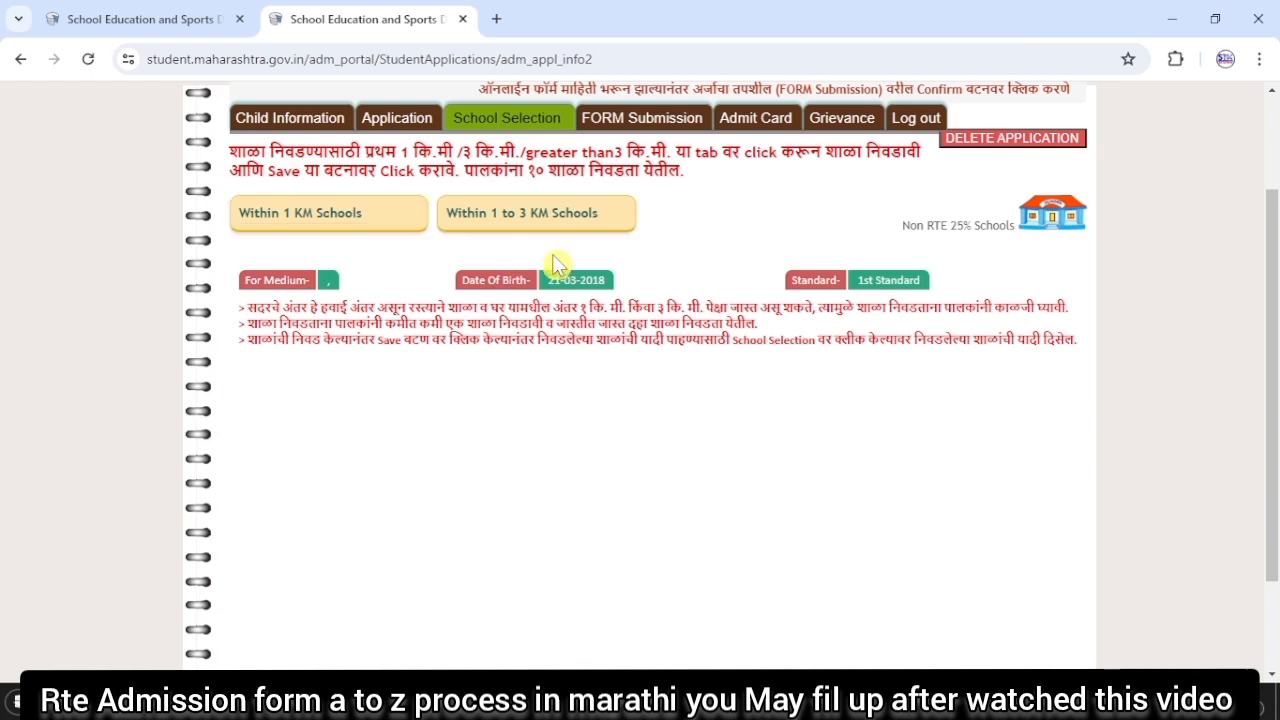
{"action": "left_click", "coordinate": [304, 215]}
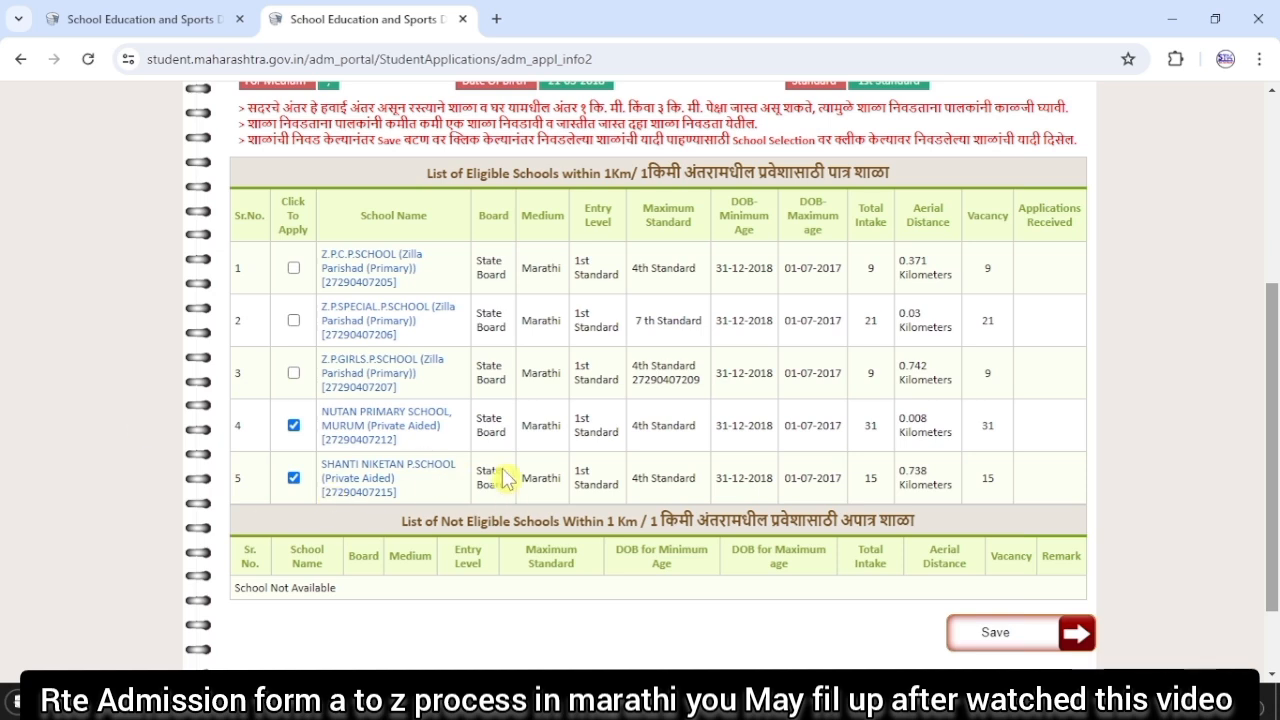
{"action": "left_click", "coordinate": [996, 641]}
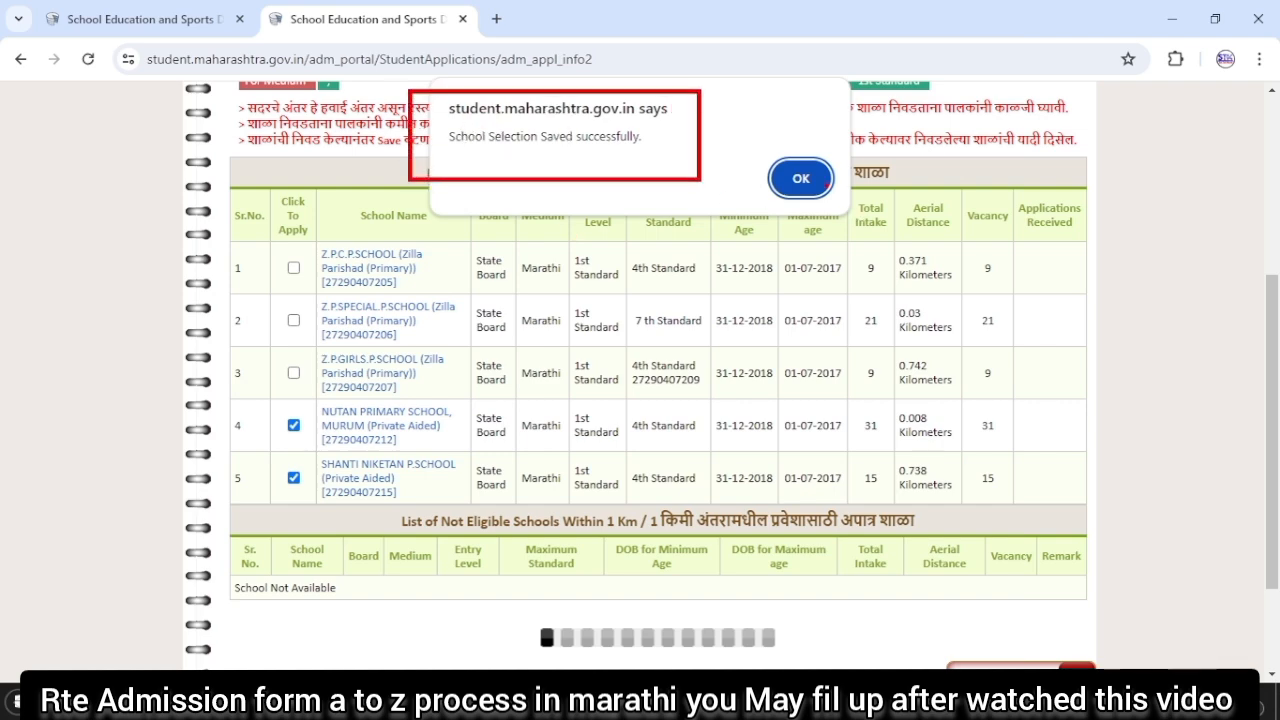
{"action": "left_click", "coordinate": [805, 180]}
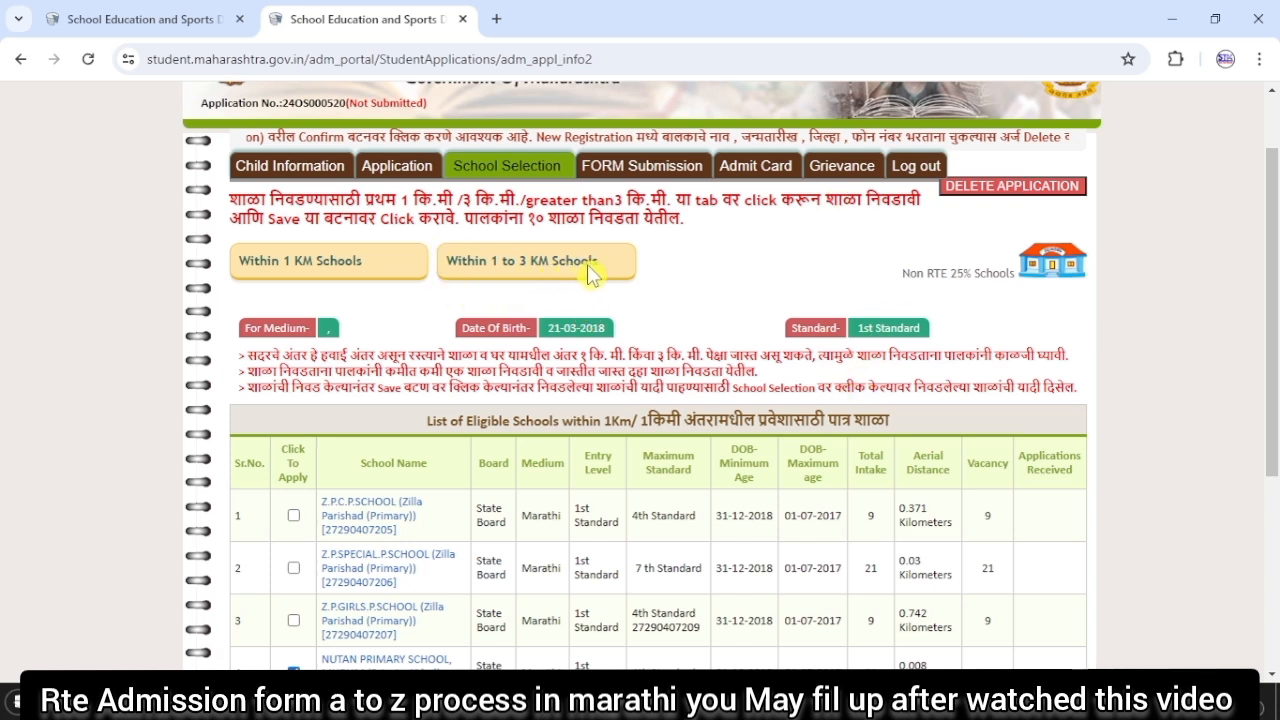
List the schools within 1 to 3 km, save that list without choosing any school, and accept the message
{"action": "left_click", "coordinate": [535, 272]}
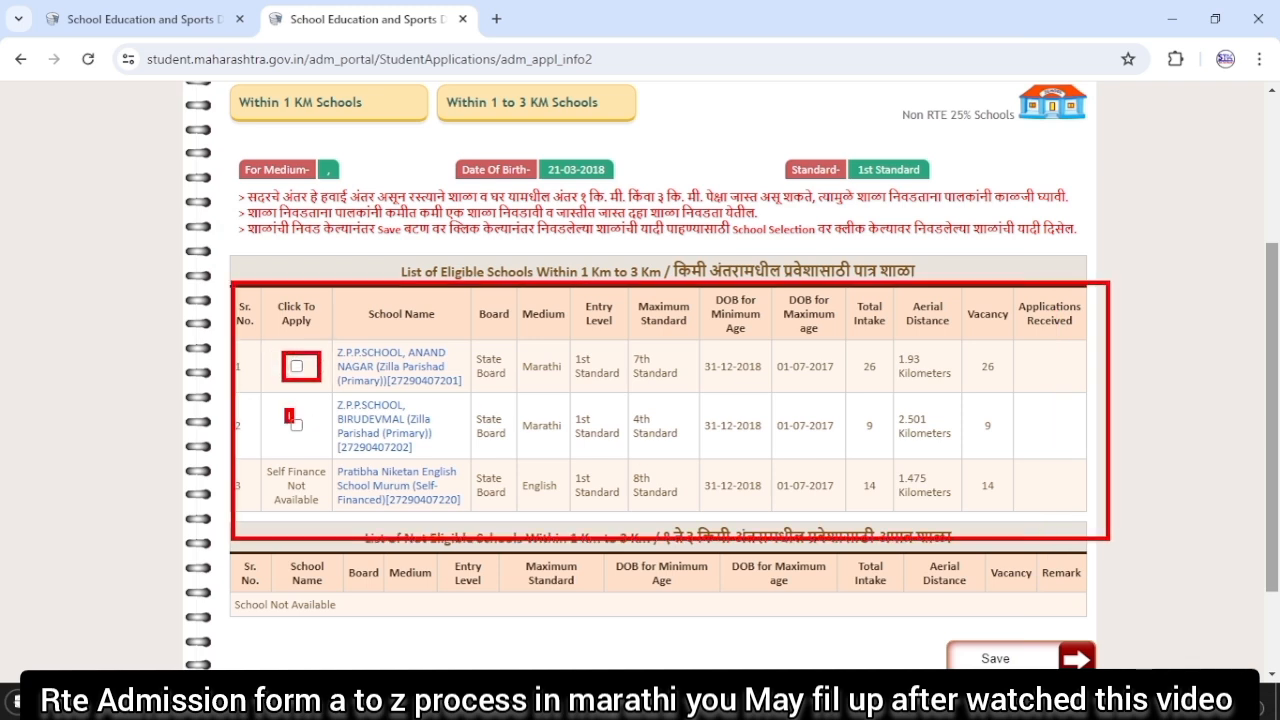
{"action": "left_click", "coordinate": [993, 658]}
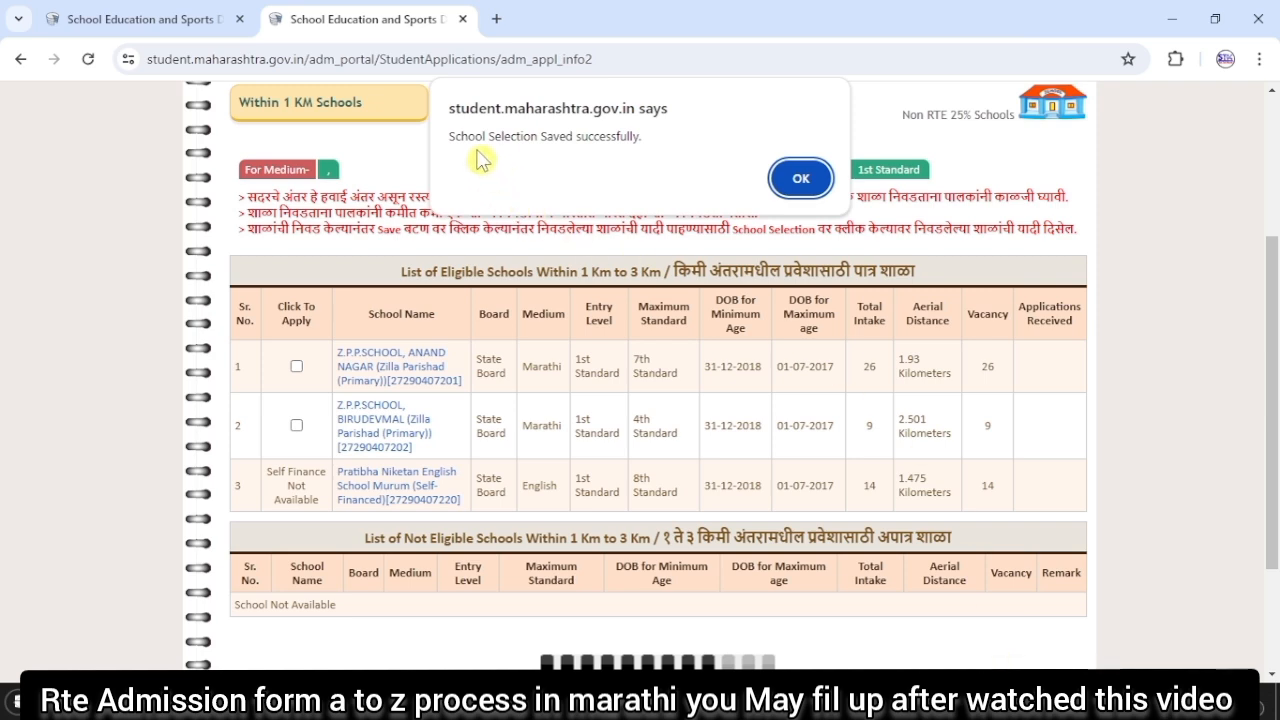
{"action": "left_click", "coordinate": [801, 180]}
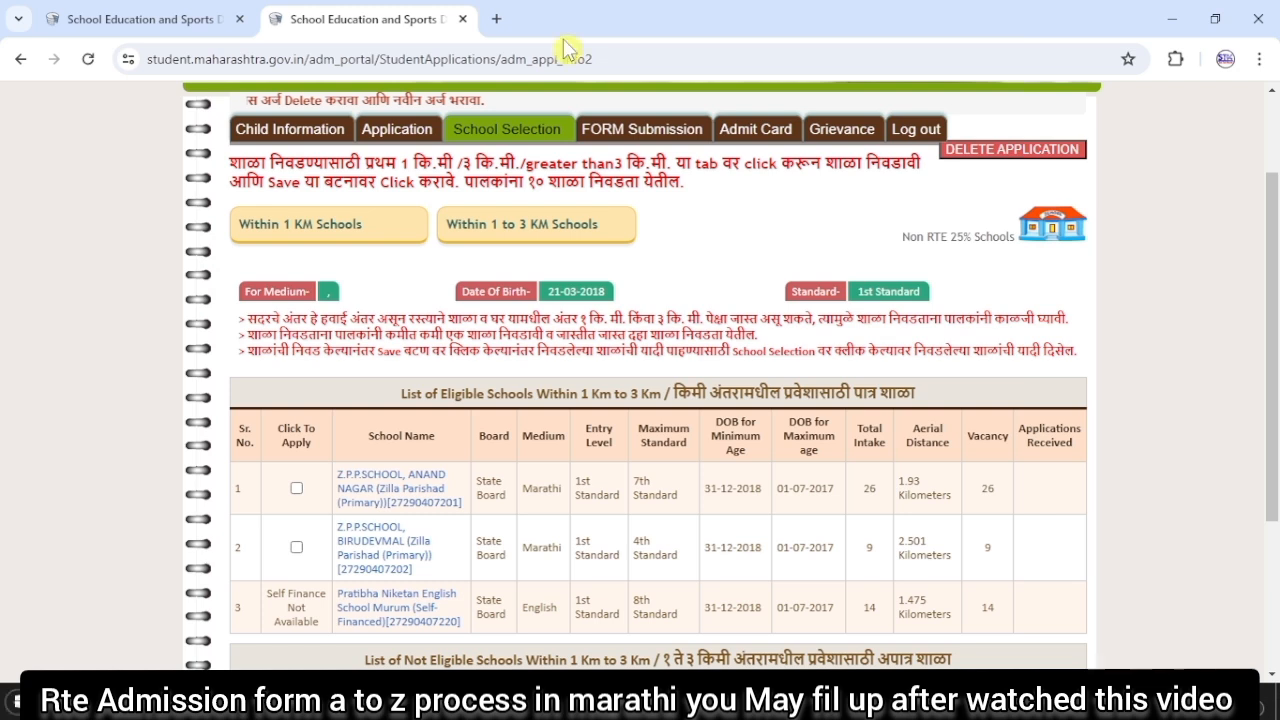
Review the application details and selected schools for form submission, and accept the declaration that the information is true
{"action": "left_click", "coordinate": [641, 135]}
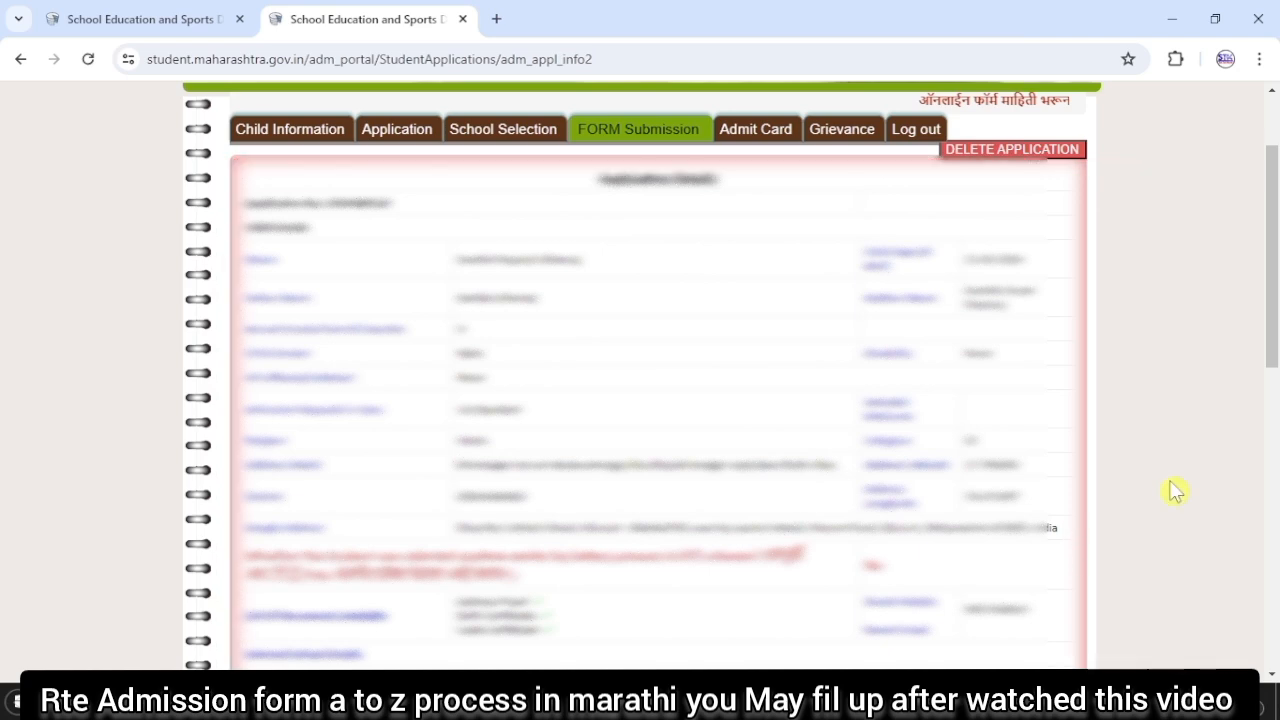
{"action": "scroll", "coordinate": [1175, 490], "scroll_direction": "down", "scroll_amount": 5}
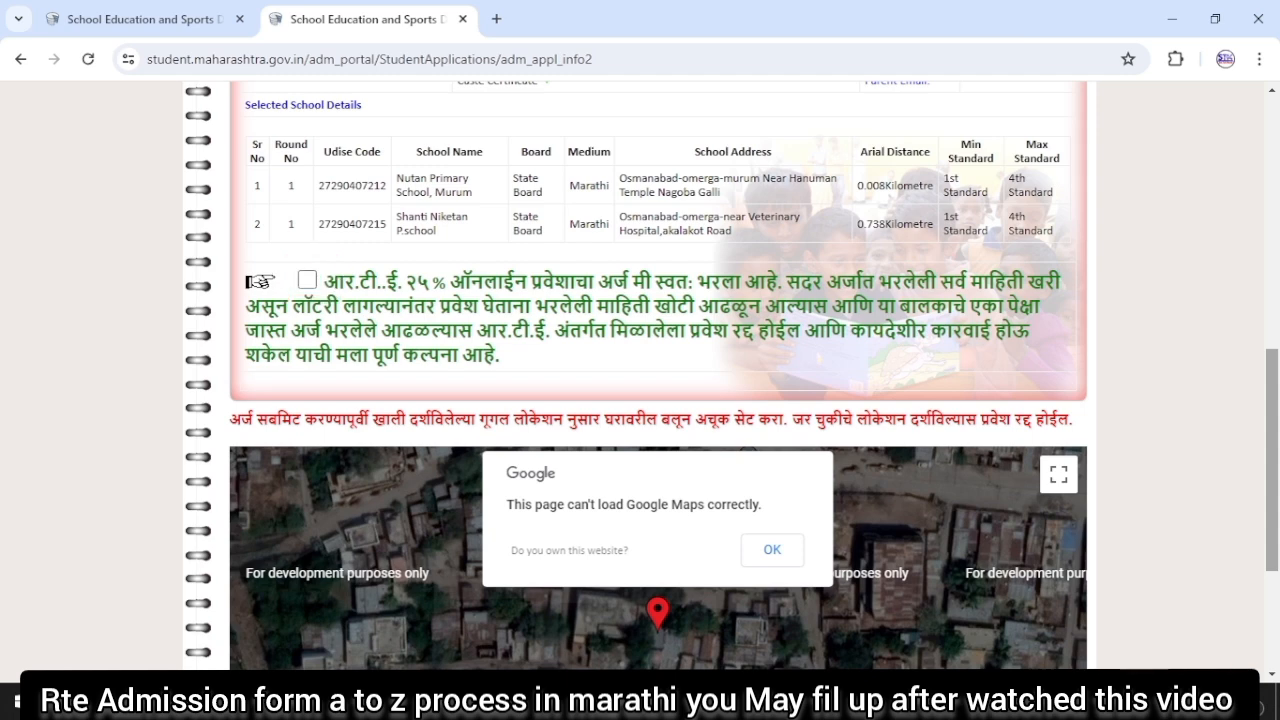
{"action": "left_click", "coordinate": [307, 280]}
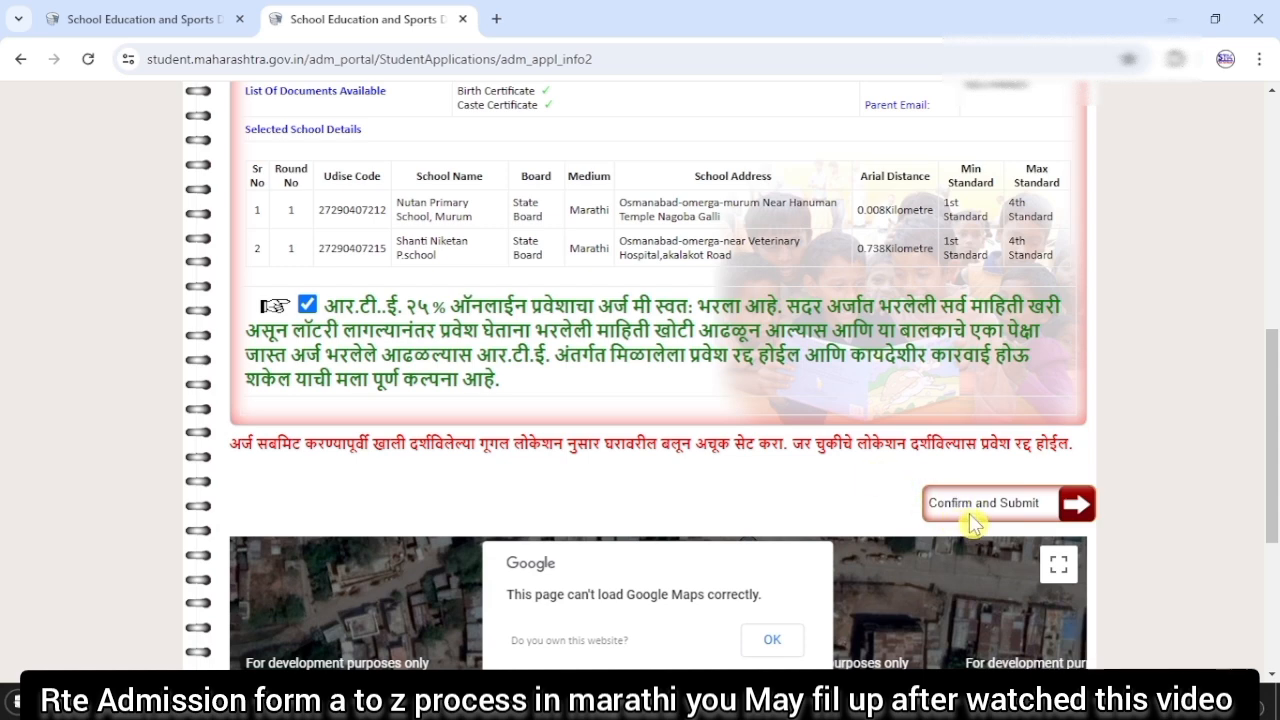
Confirm and submit the completed application, accepting both the confirmation question and the closing message
{"action": "key", "text": "ctrl+2"}
{"action": "mouse_move", "coordinate": [914, 465]}
{"action": "left_mouse_down"}
{"action": "mouse_move", "coordinate": [956, 512]}
{"action": "mouse_move", "coordinate": [1121, 536]}
{"action": "left_mouse_up"}
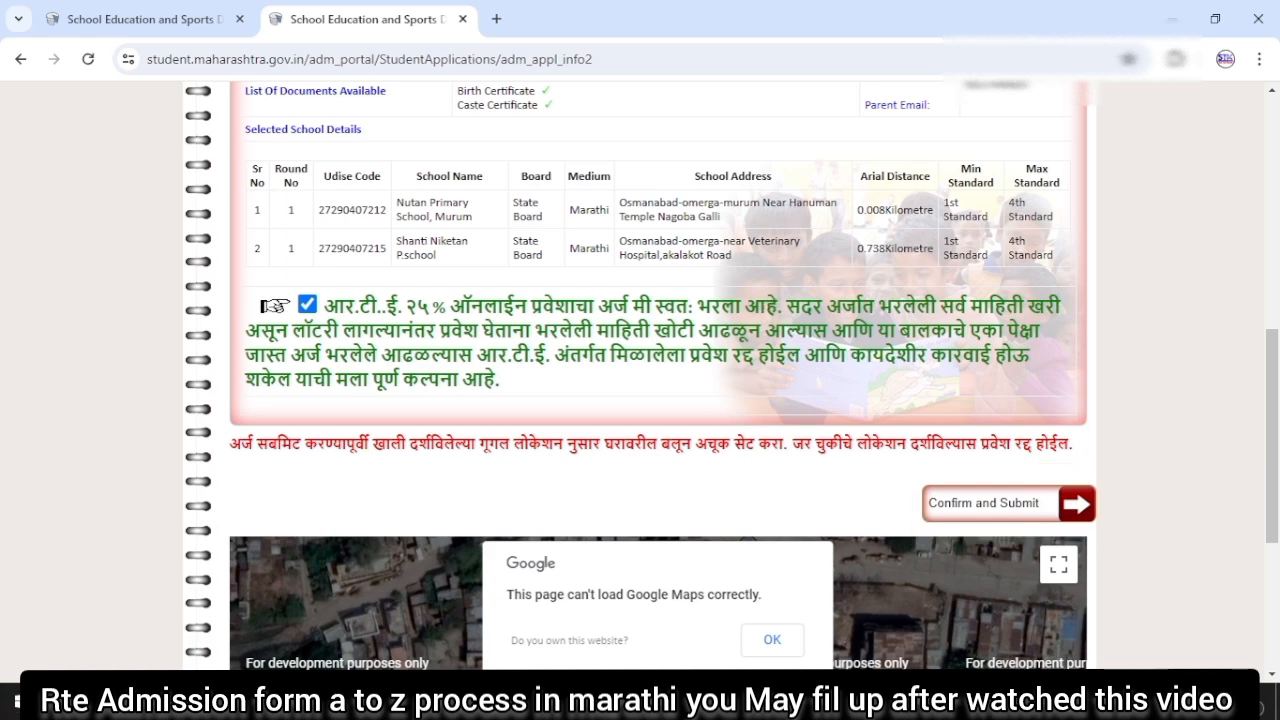
{"action": "left_click", "coordinate": [995, 515]}
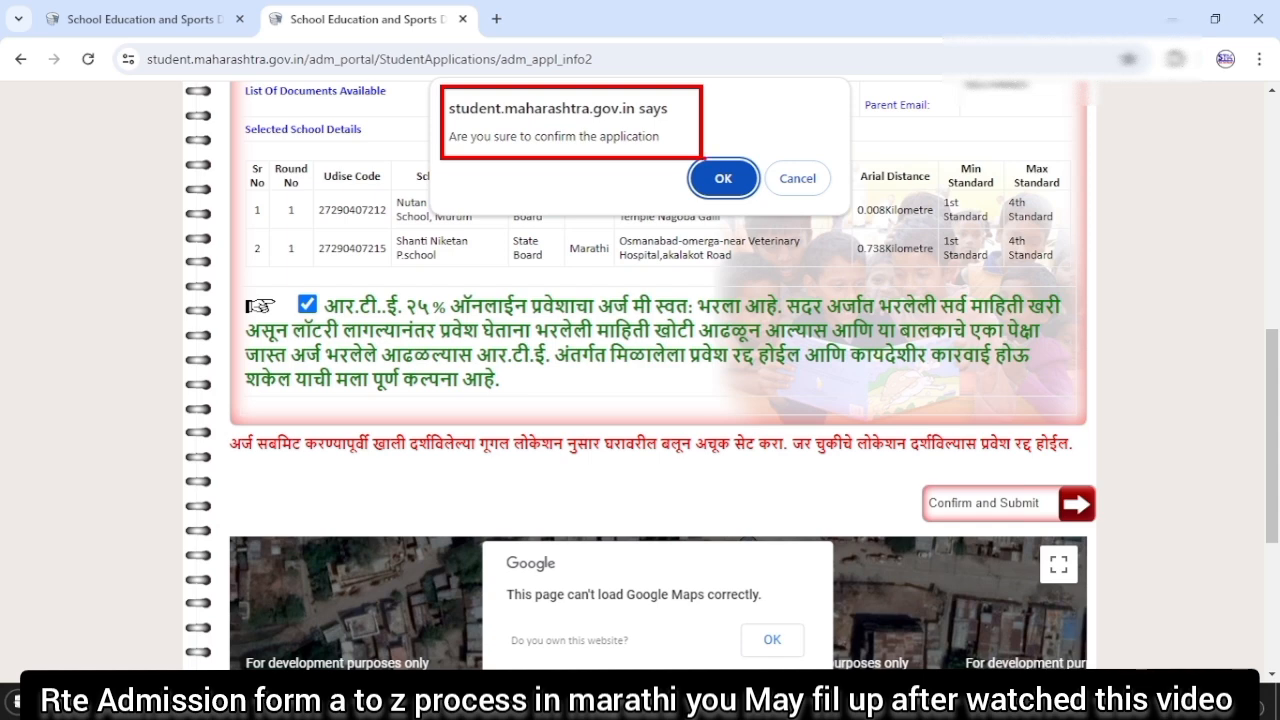
{"action": "left_click", "coordinate": [720, 178]}
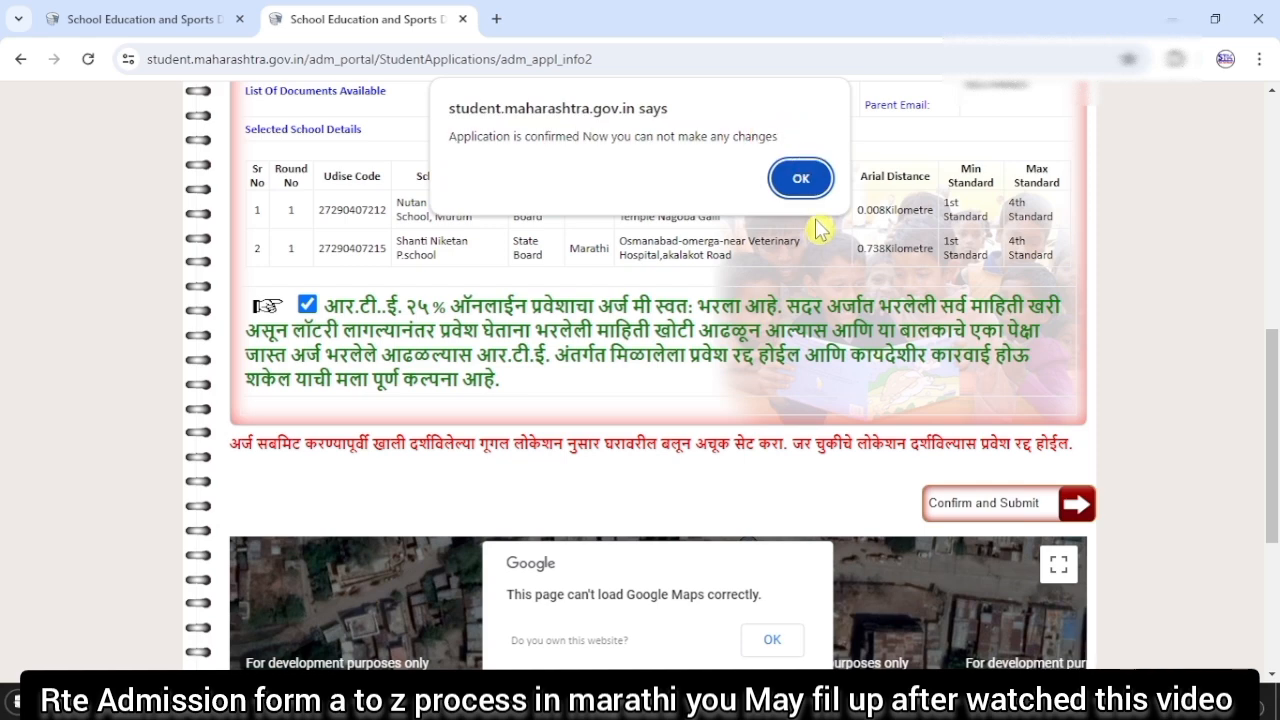
{"action": "left_click", "coordinate": [801, 182]}
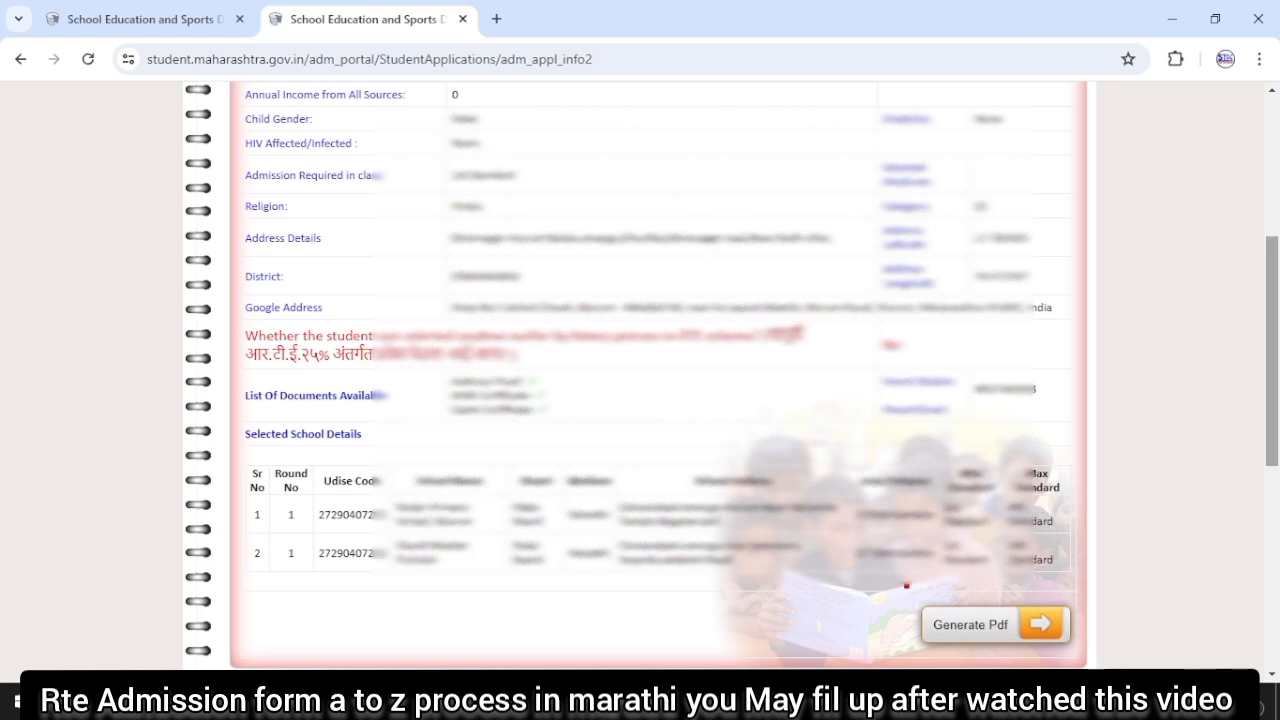
Generate the PDF of the submitted application and view the downloaded file mpdf.pdf
{"action": "mouse_move", "coordinate": [907, 586]}
{"action": "left_mouse_down"}
{"action": "mouse_move", "coordinate": [965, 655]}
{"action": "mouse_move", "coordinate": [1091, 657]}
{"action": "left_mouse_up"}
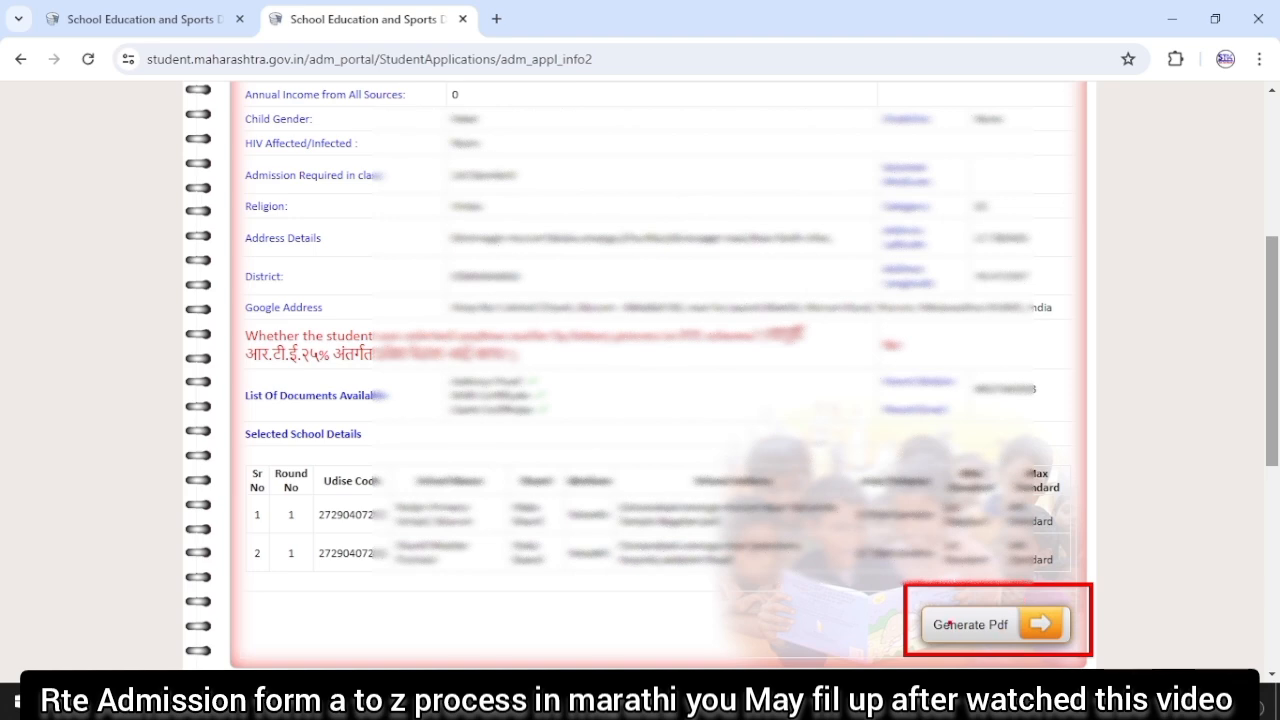
{"action": "key", "text": "Escape"}
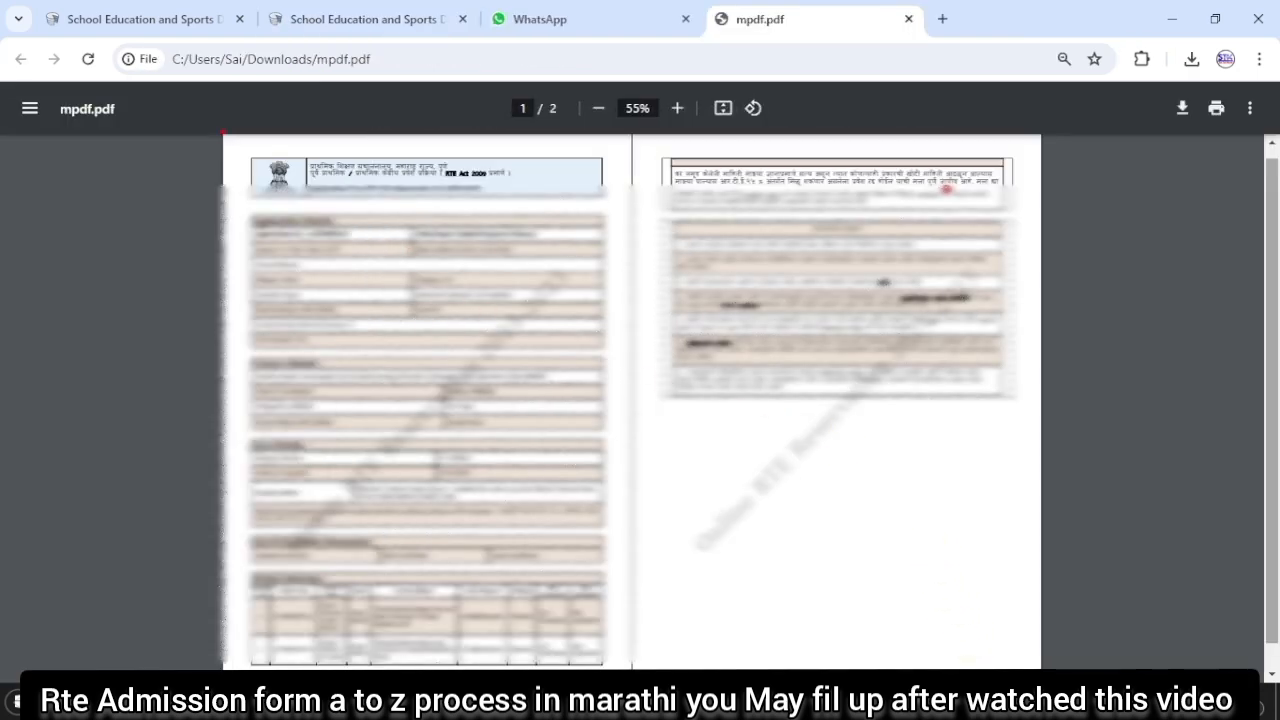
{"action": "left_click_drag", "start_coordinate": [223, 132], "coordinate": [1061, 690]}
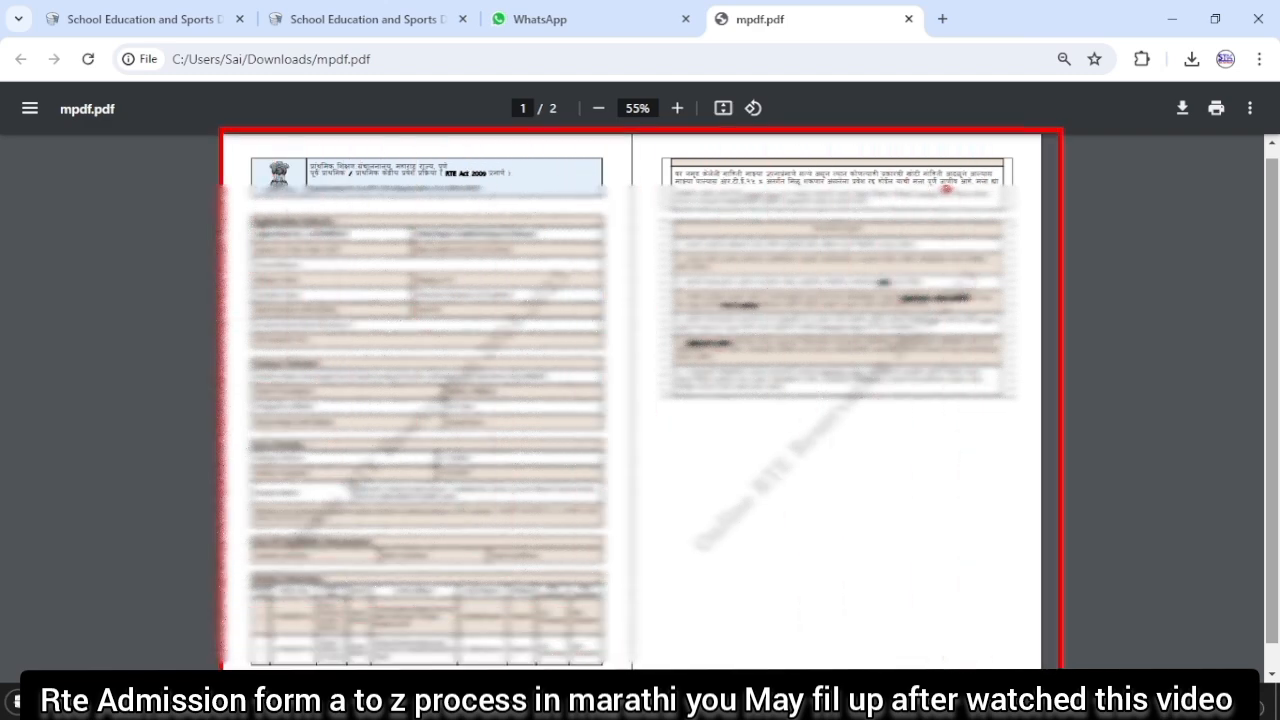